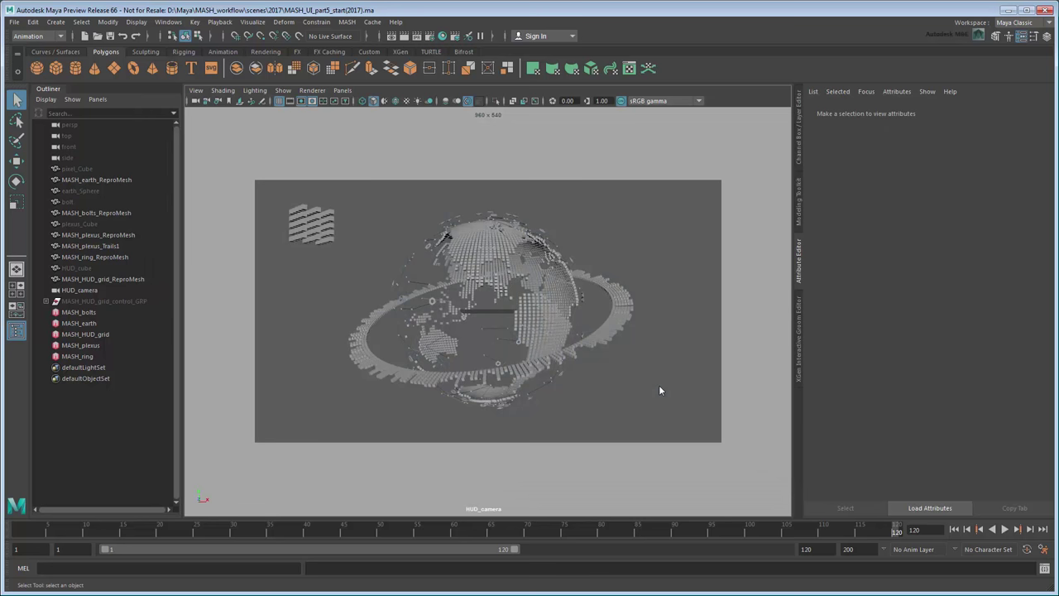
# - Switch the viewport from HUD_camera to the persp camera through the Panels menu
pyautogui.click(342, 89)
pyautogui.moveTo(411, 101)
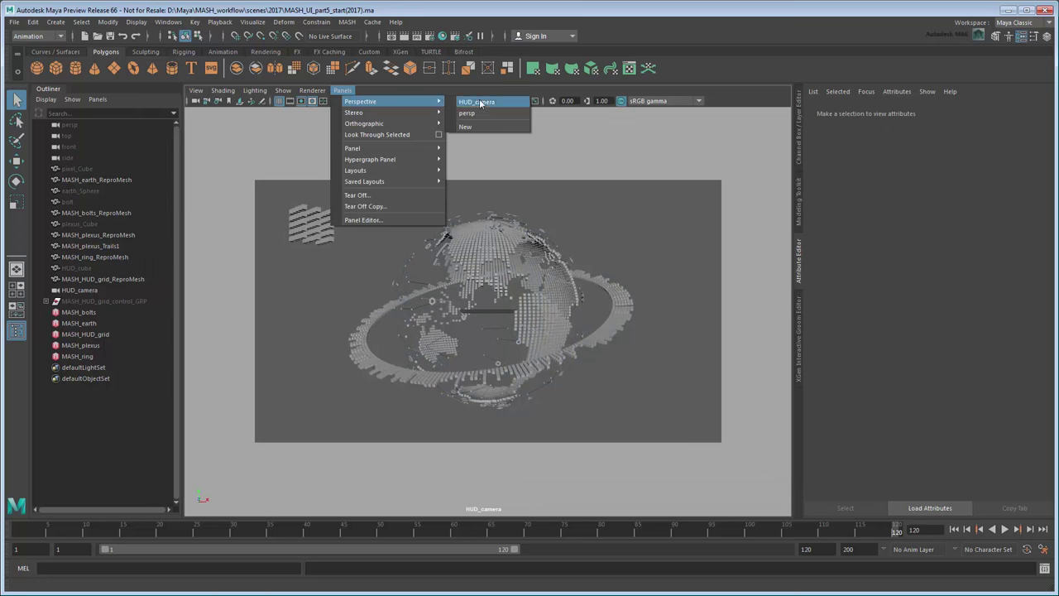
pyautogui.click(497, 115)
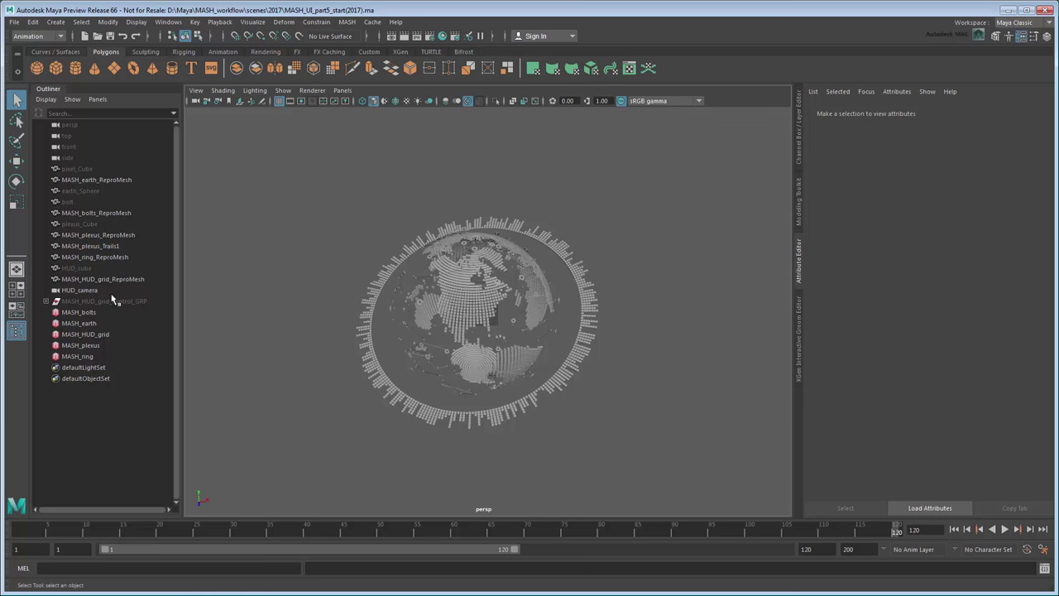
# - Create a MASH network from HUD_cube and name it MASH_HUD_audio
pyautogui.click(83, 268)
pyautogui.click(344, 22)
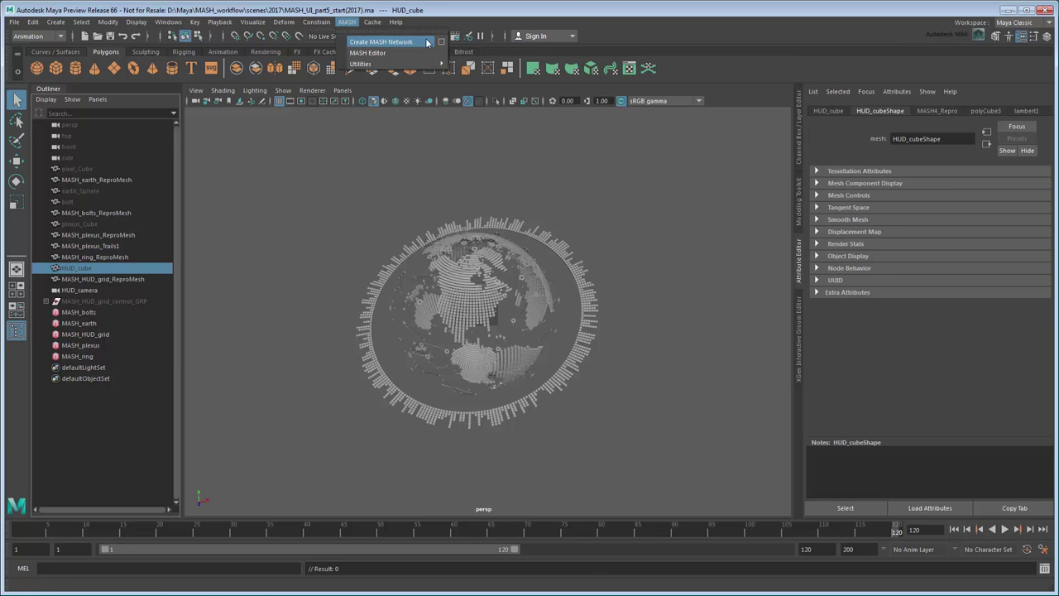
pyautogui.click(381, 41)
pyautogui.doubleClick(96, 401)
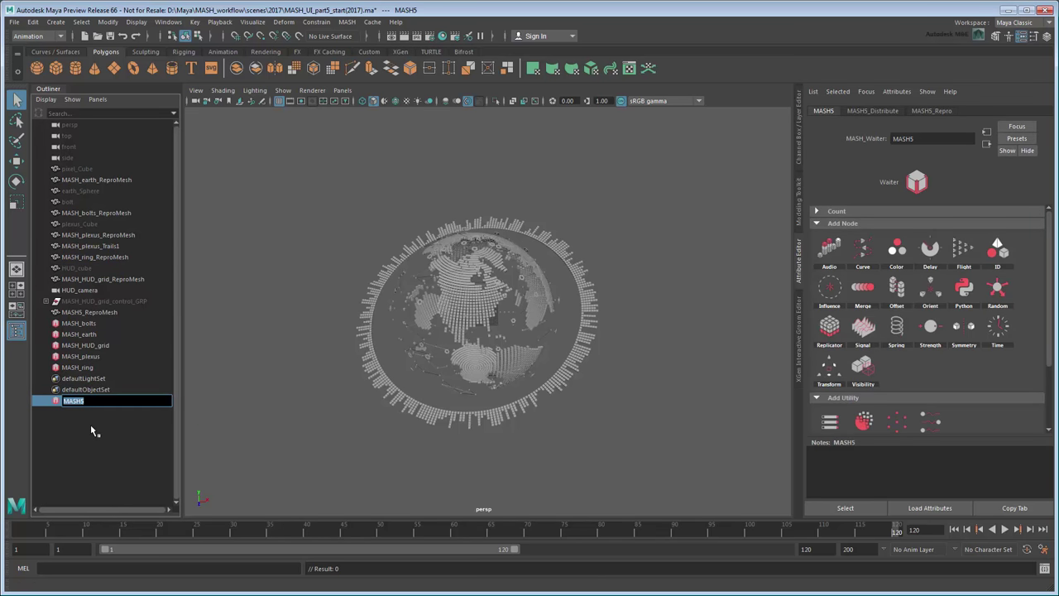
pyautogui.write('MASH_HUD_audio')
pyautogui.press('Return')
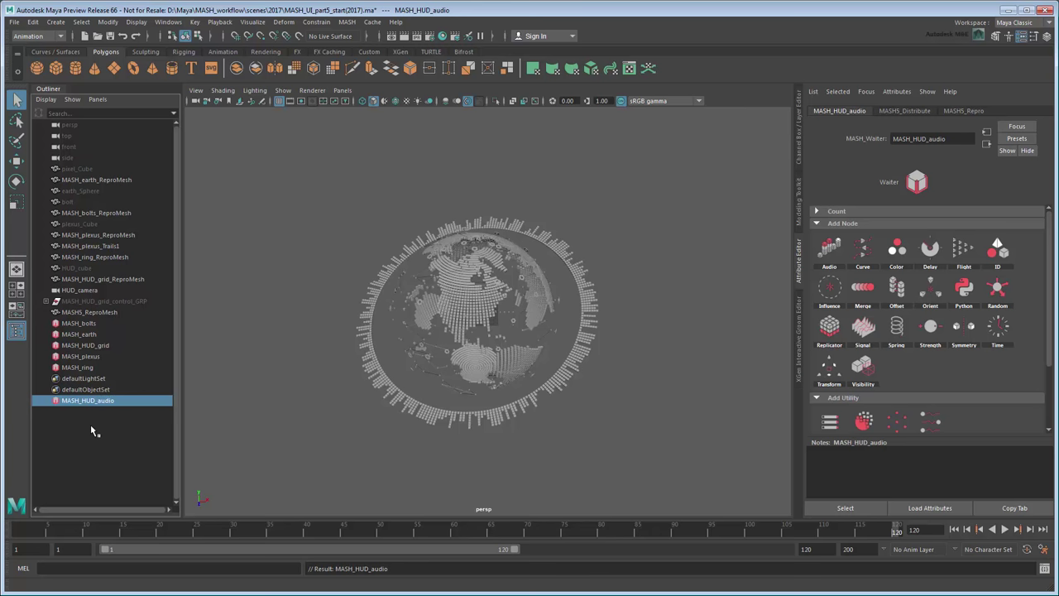
# - Rename the repro mesh to MASH_HUD_audio_ReproMesh
pyautogui.doubleClick(91, 313)
pyautogui.press('Home')
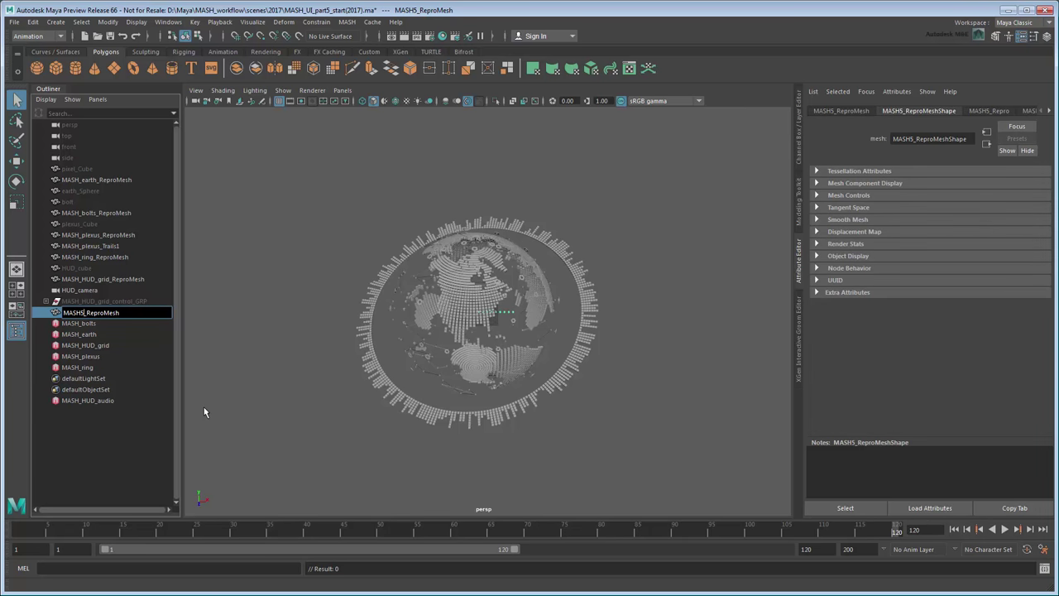
pyautogui.press('Right')
pyautogui.press('Right')
pyautogui.press('Right')
pyautogui.press('Right')
pyautogui.press('Right')
pyautogui.press('BackSpace')
pyautogui.write('_HUD_audio')
pyautogui.press('Return')
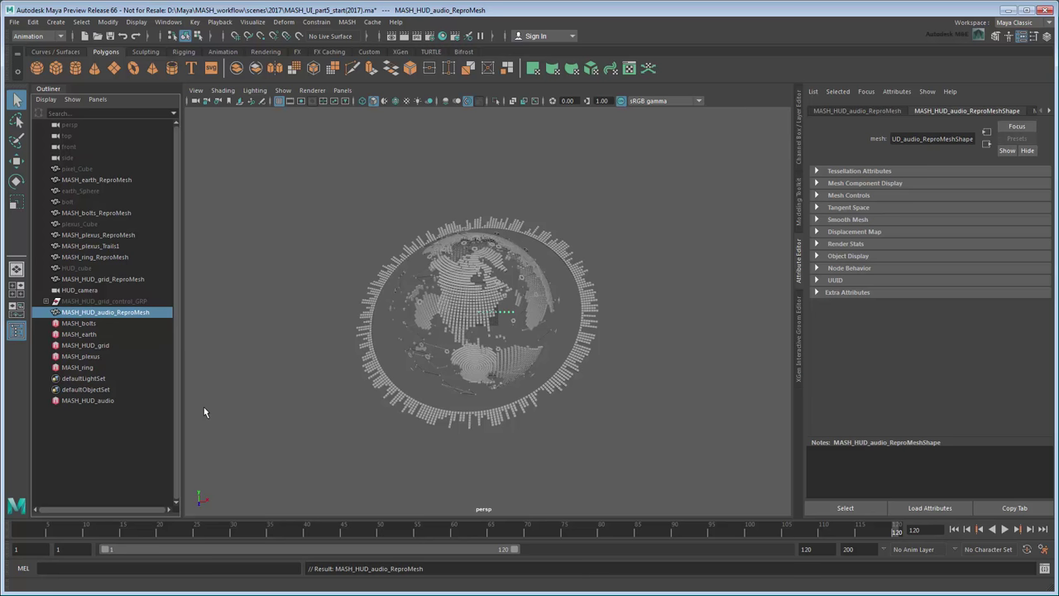
# - Frame the cubes and set the network's Distribute Distance X to 5.5
pyautogui.press('f')
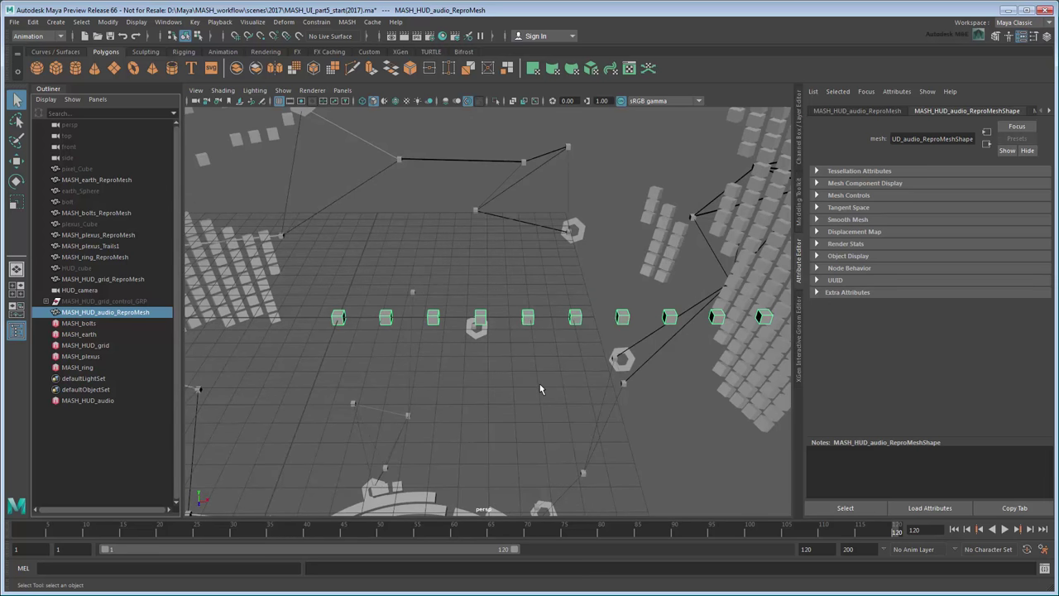
pyautogui.click(88, 400)
pyautogui.click(908, 112)
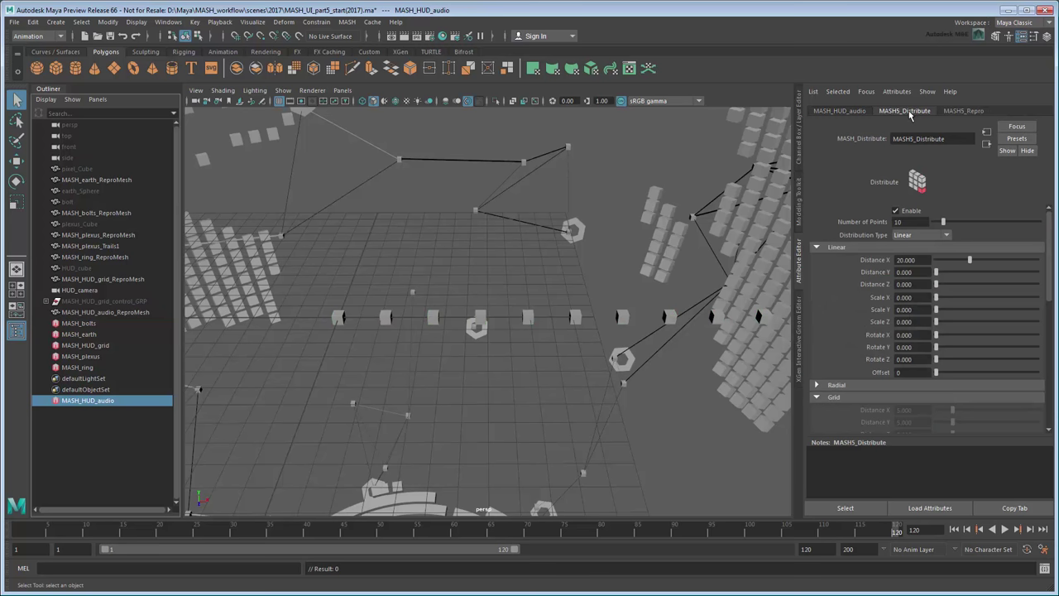
pyautogui.click(905, 260)
pyautogui.write('5.5')
pyautogui.press('Return')
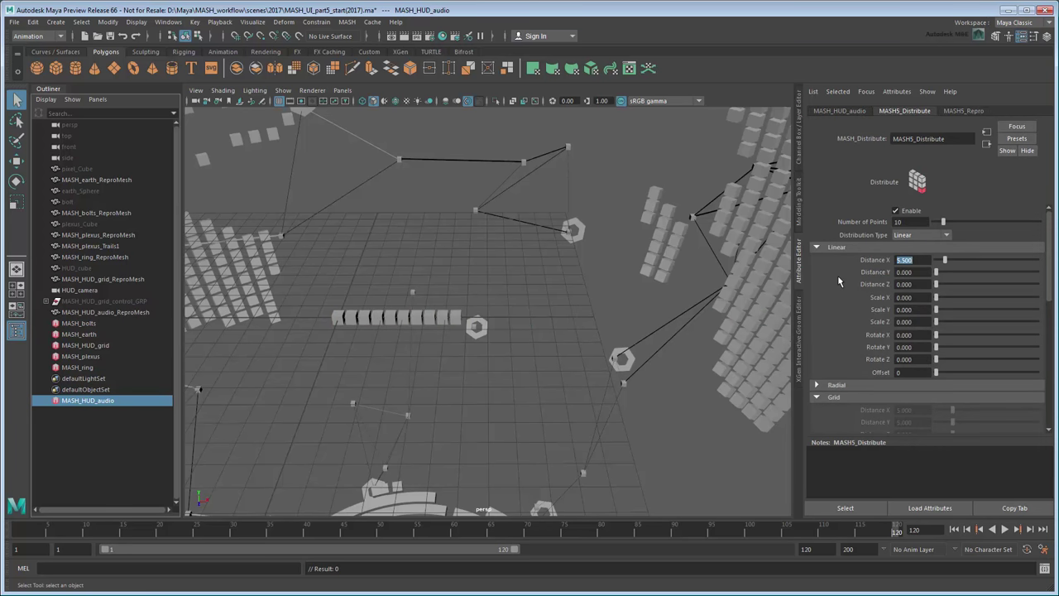
pyautogui.keyDown('alt'); pyautogui.moveTo(654, 286); pyautogui.dragTo(703, 286); pyautogui.keyUp('alt')
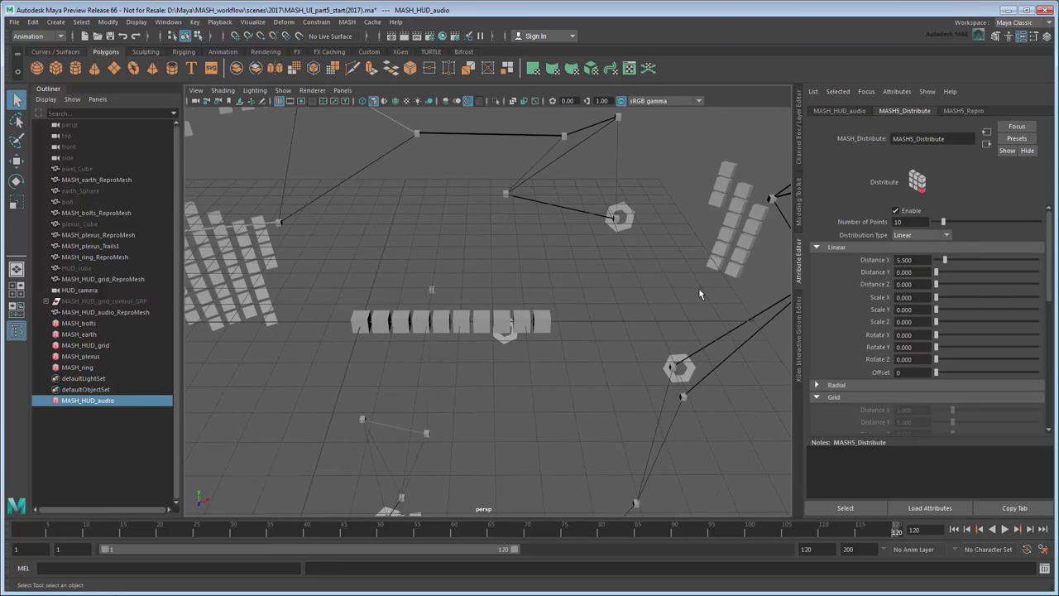
# - Add an Audio node to MASH_HUD_audio in Multiply output mode with position disabled
pyautogui.click(863, 113)
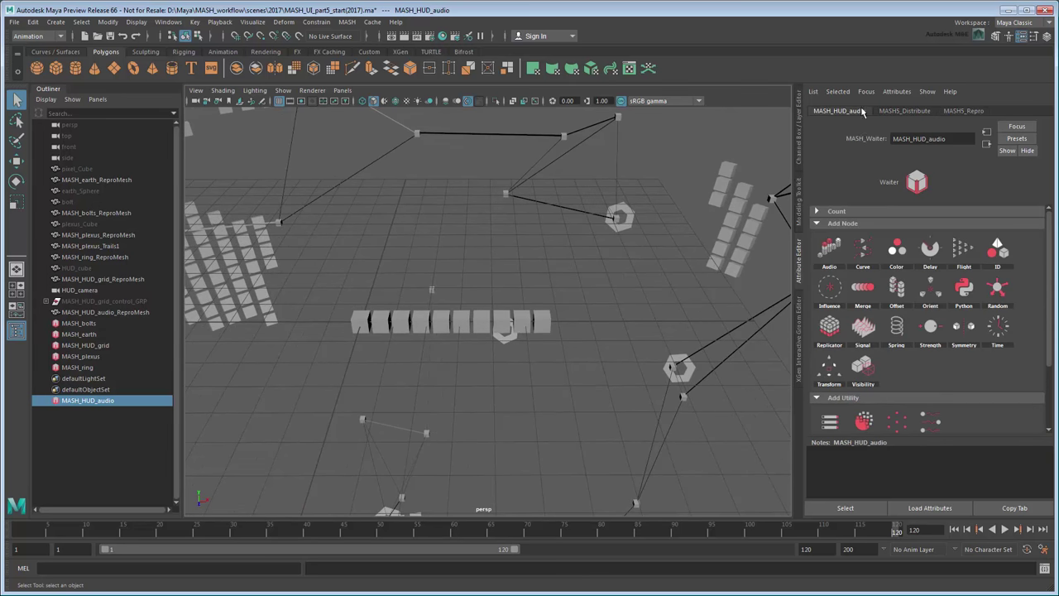
pyautogui.click(892, 261)
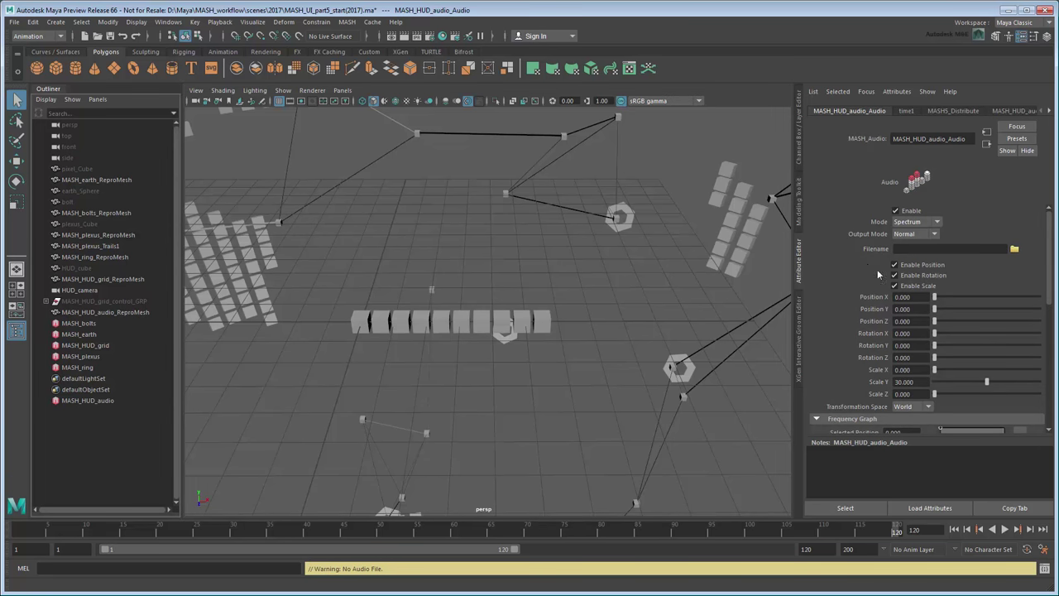
pyautogui.click(915, 234)
pyautogui.click(918, 258)
pyautogui.click(895, 264)
# - Load audio_sample.wav as the Audio node's file
pyautogui.click(1015, 249)
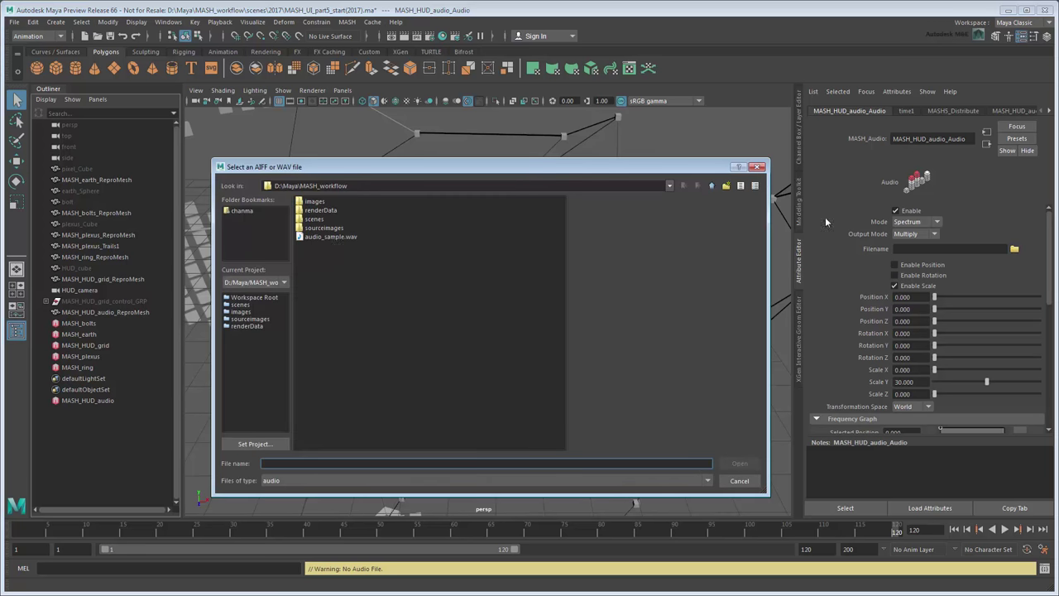
pyautogui.click(336, 238)
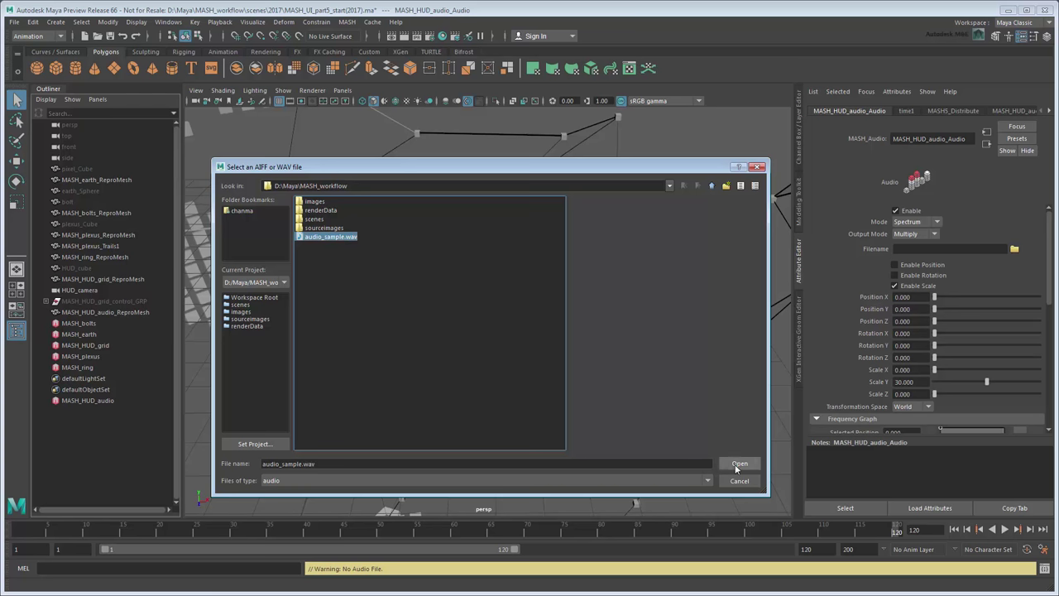
pyautogui.click(738, 464)
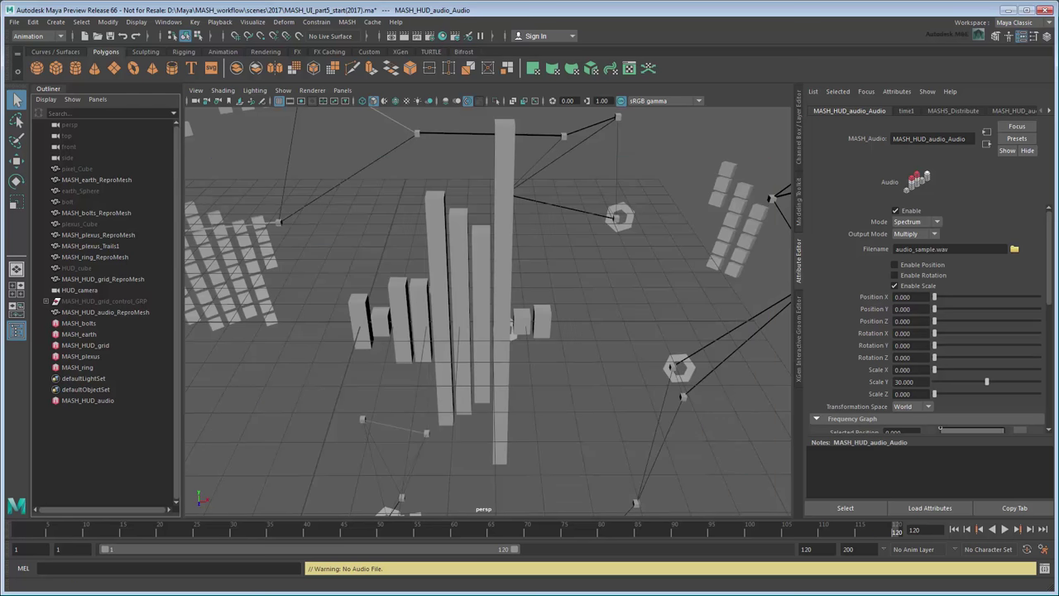
# - Play from the start and lower Scale Y from 30 to about 10 to shorten the bars
pyautogui.click(954, 529)
pyautogui.click(1005, 529)
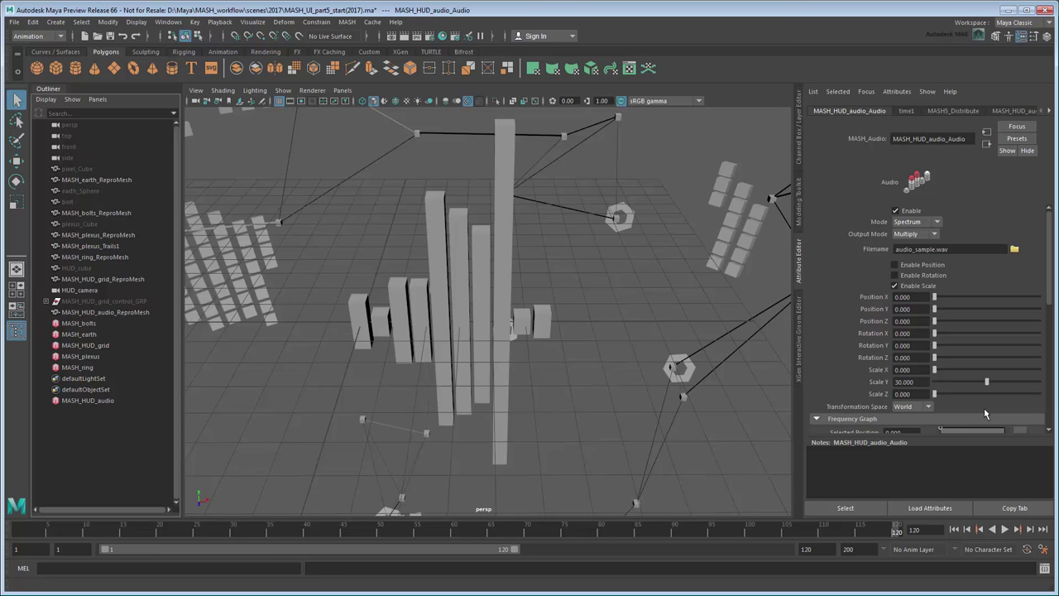
pyautogui.moveTo(990, 381); pyautogui.dragTo(952, 383)
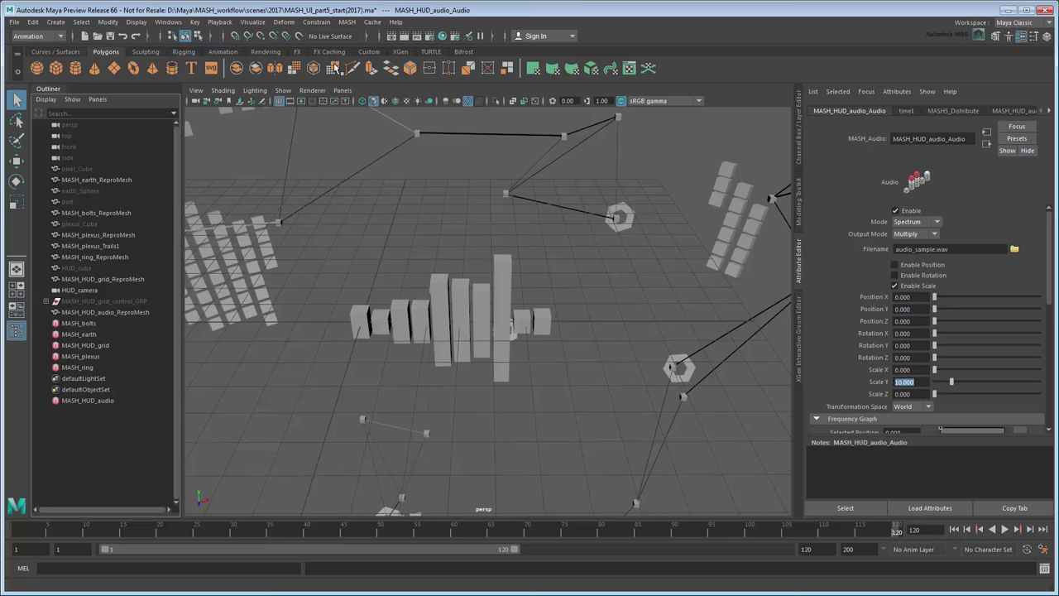
# - Import audio_sample.wav as the soundtrack via the Trax Editor, then play the animation
pyautogui.click(168, 22)
pyautogui.moveTo(226, 86)
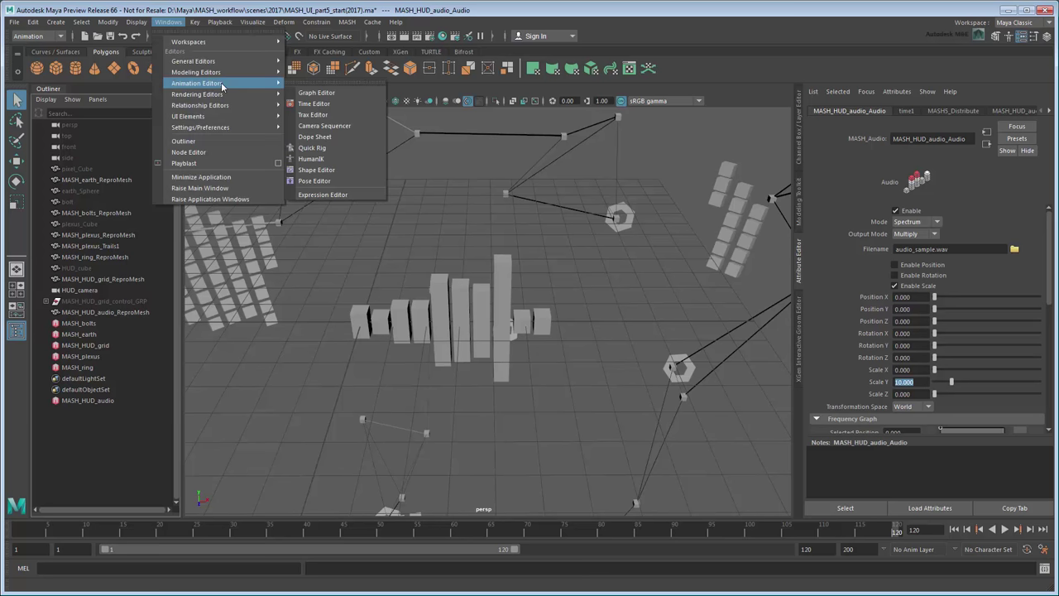
pyautogui.click(352, 114)
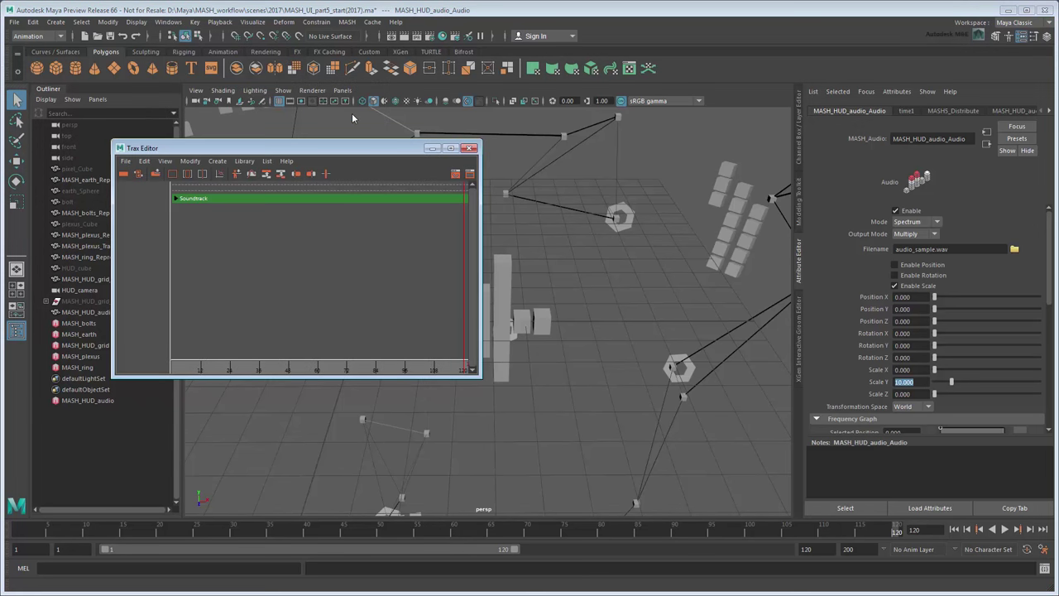
pyautogui.click(125, 162)
pyautogui.click(187, 204)
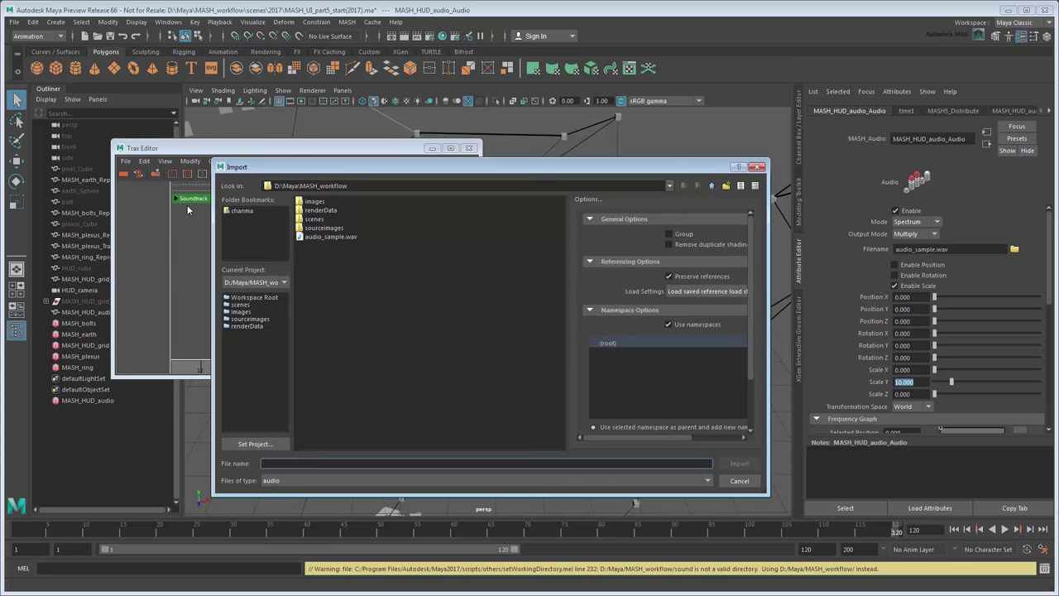
pyautogui.click(324, 236)
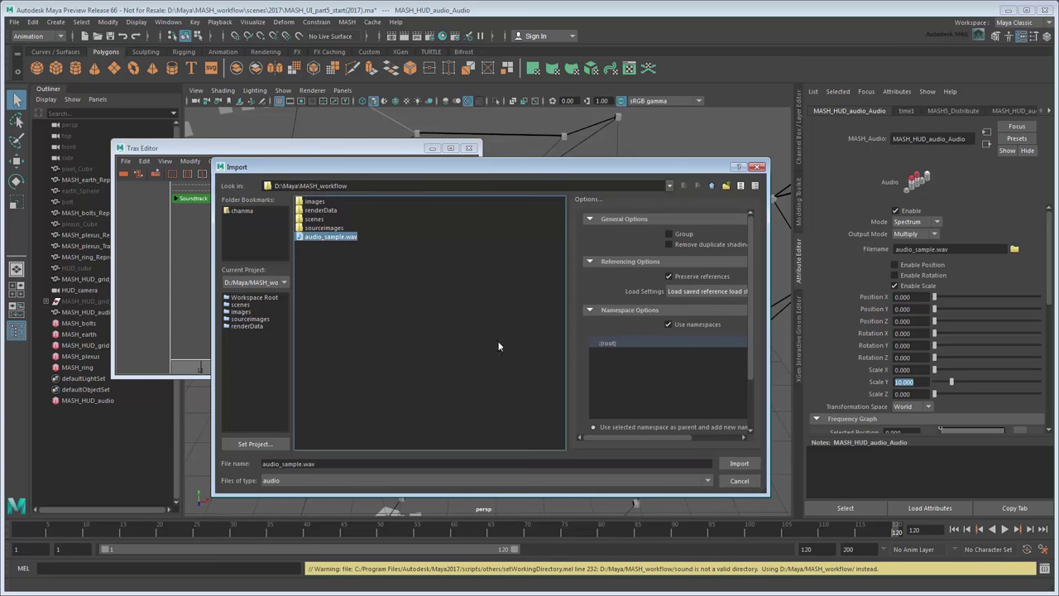
pyautogui.click(740, 466)
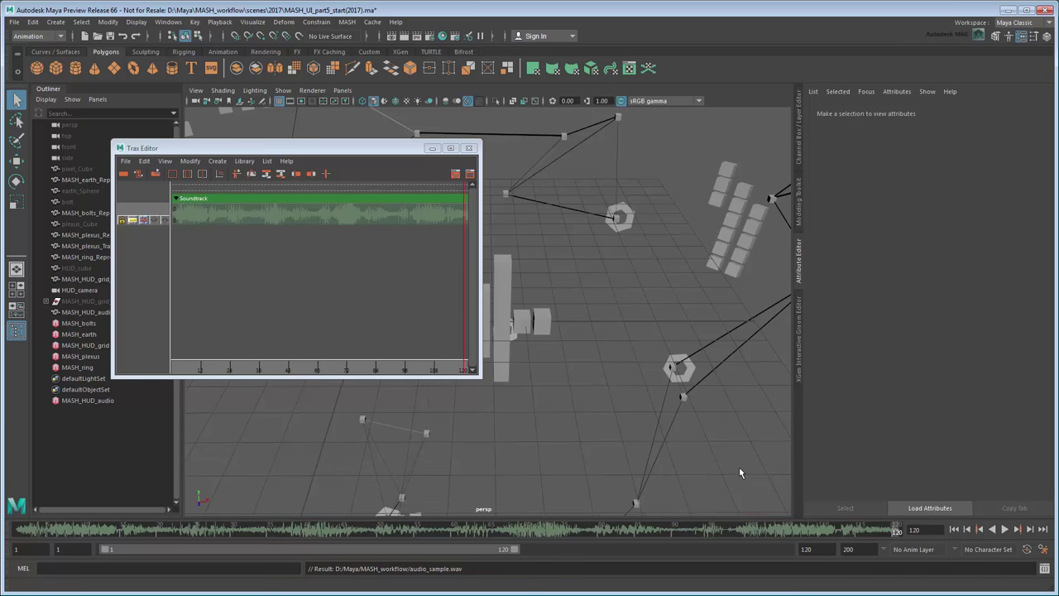
pyautogui.click(469, 149)
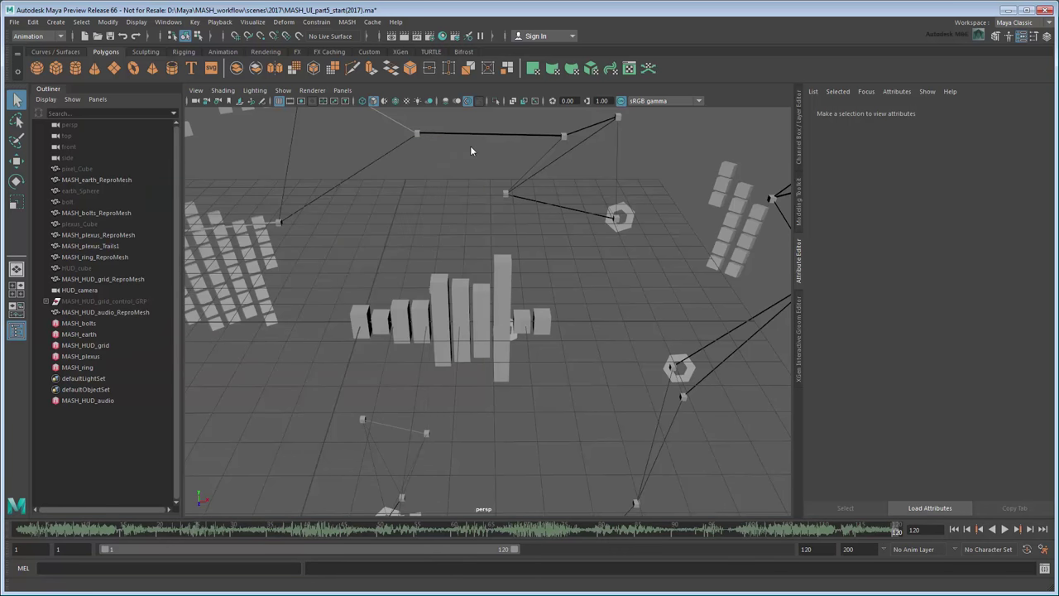
pyautogui.click(1004, 531)
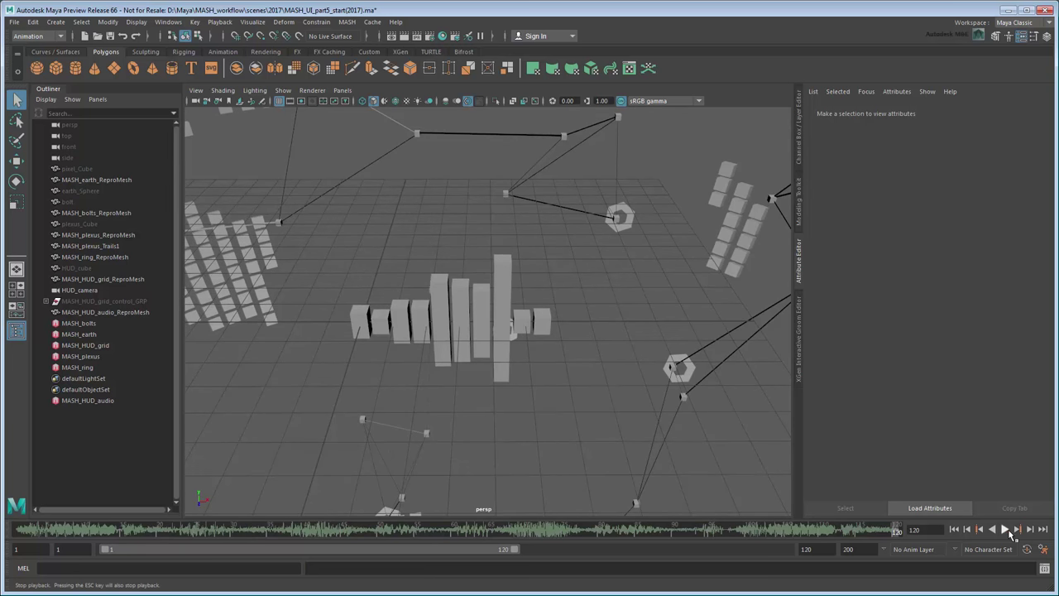
# - At the first frame, add a Transform node to MASH_HUD_audio with a new controller locator
pyautogui.click(954, 530)
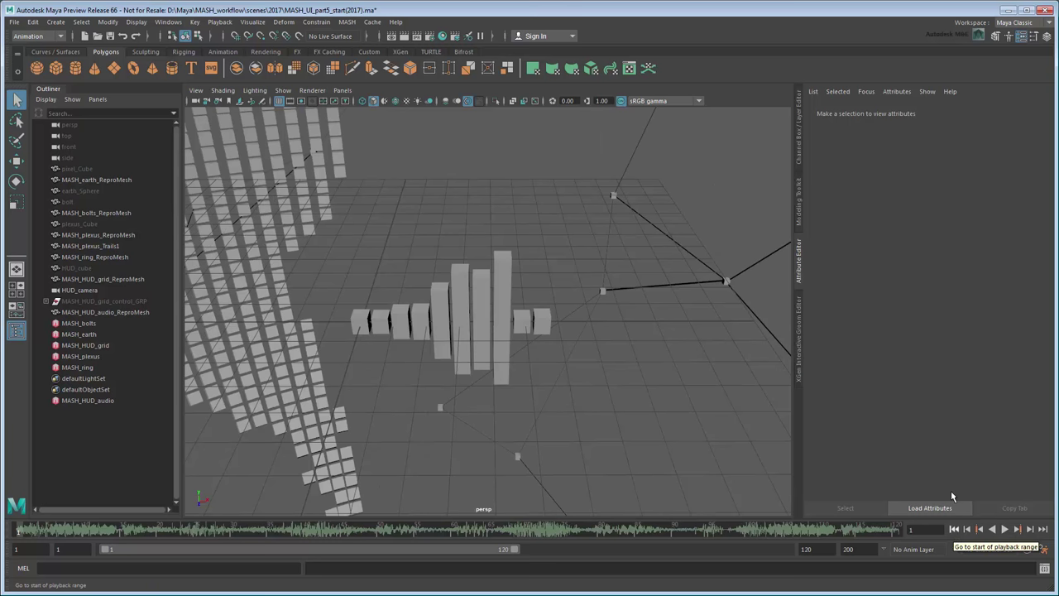
pyautogui.click(106, 402)
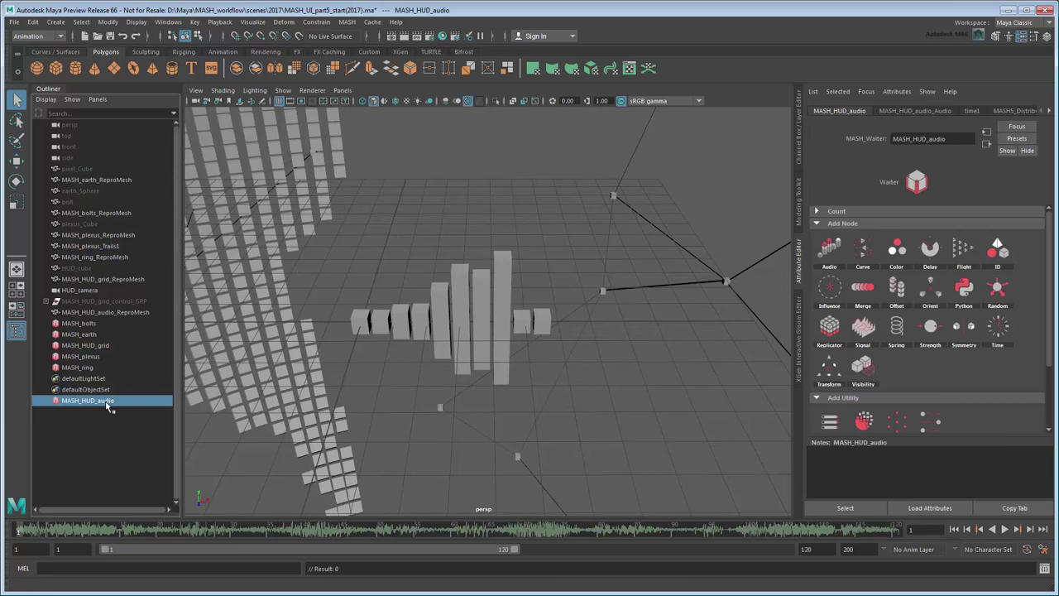
pyautogui.click(830, 369)
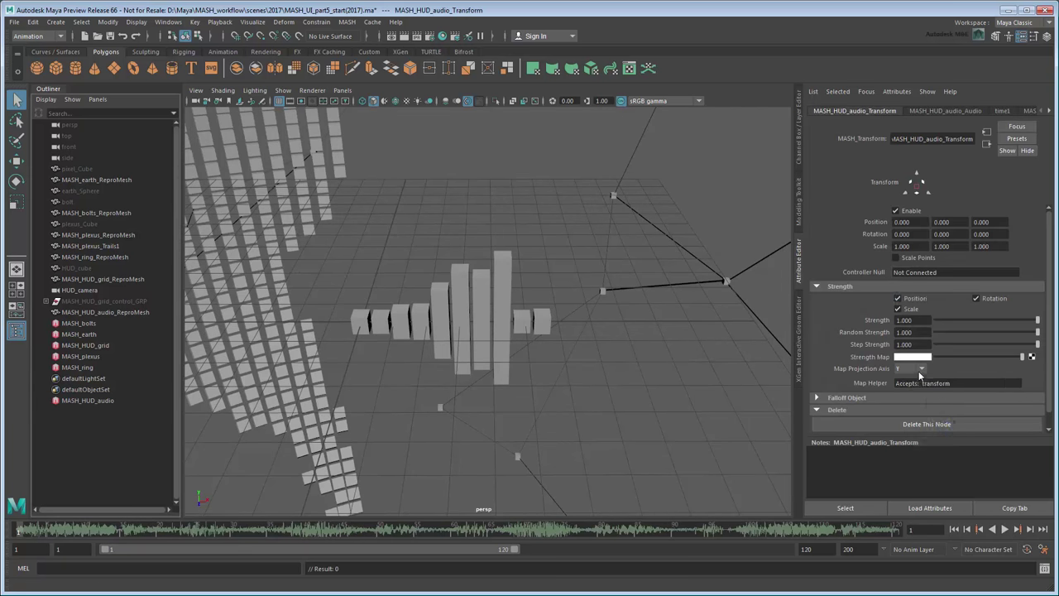
pyautogui.rightClick(946, 271)
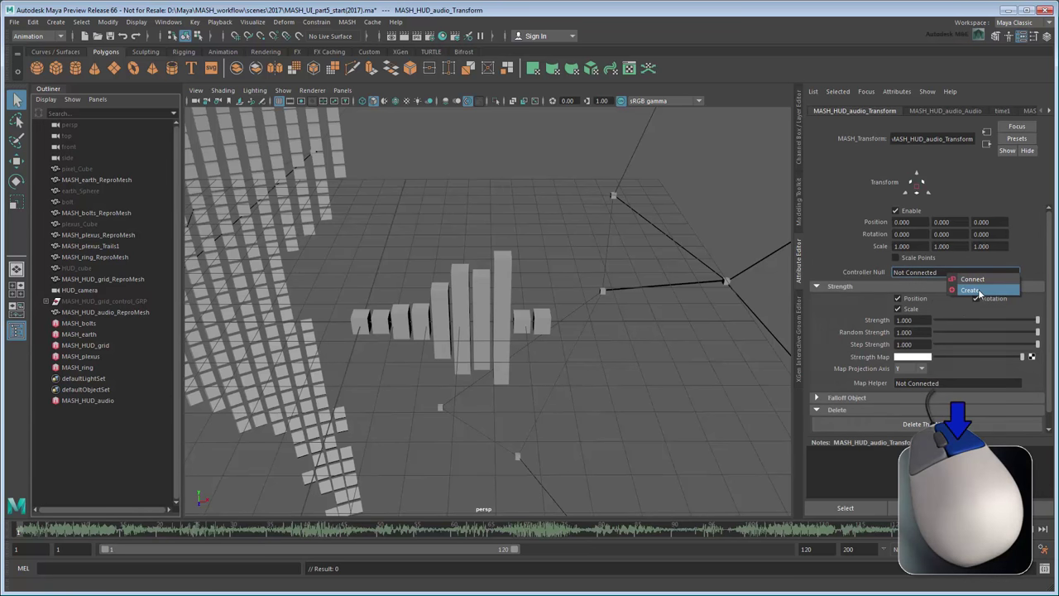
pyautogui.click(979, 289)
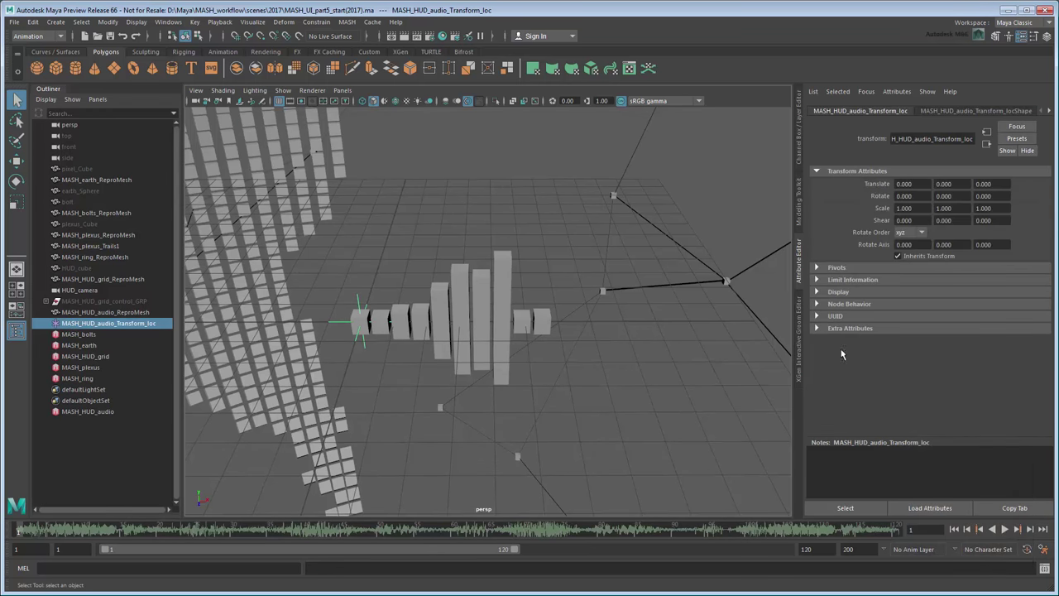
# - Switch the viewport back to look through HUD_camera
pyautogui.click(343, 90)
pyautogui.moveTo(349, 102)
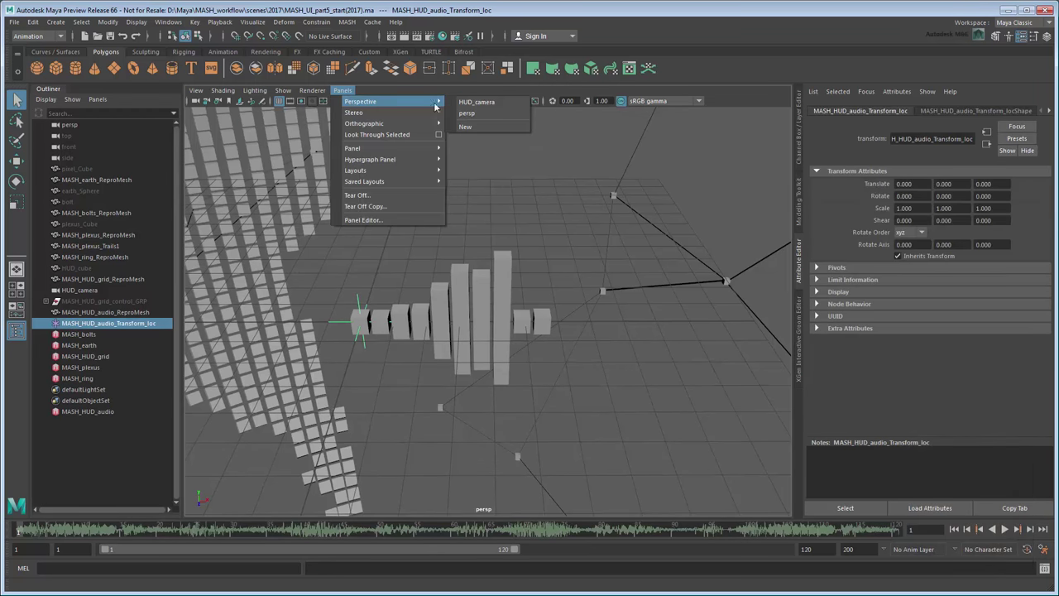
pyautogui.click(479, 103)
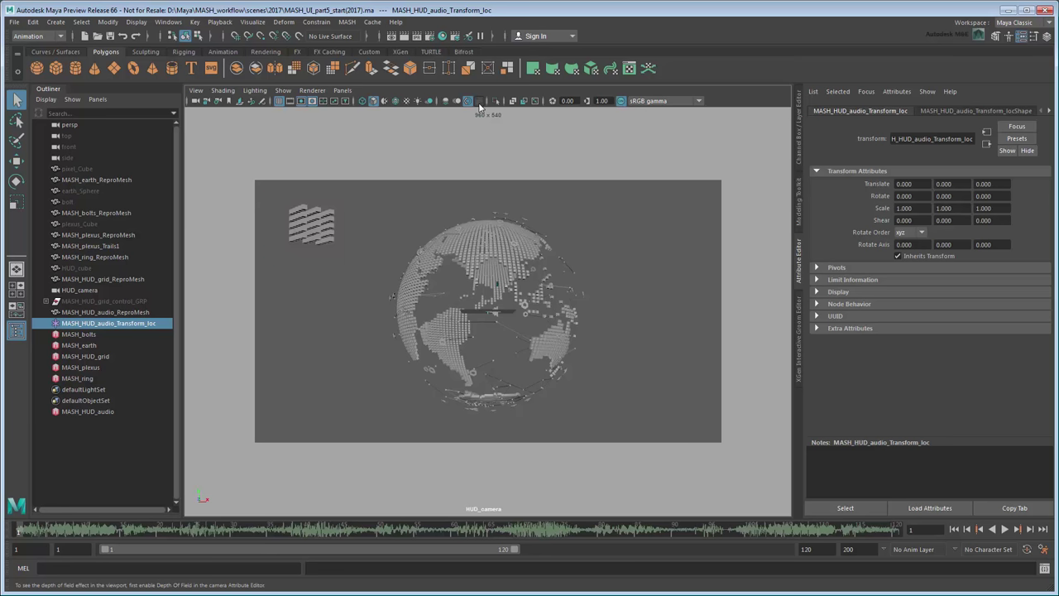
# - Select MASH_HUD_audio_Transform_loc, then add MASH_HUD_grid_Transform2_loc to the selection
pyautogui.click(131, 327)
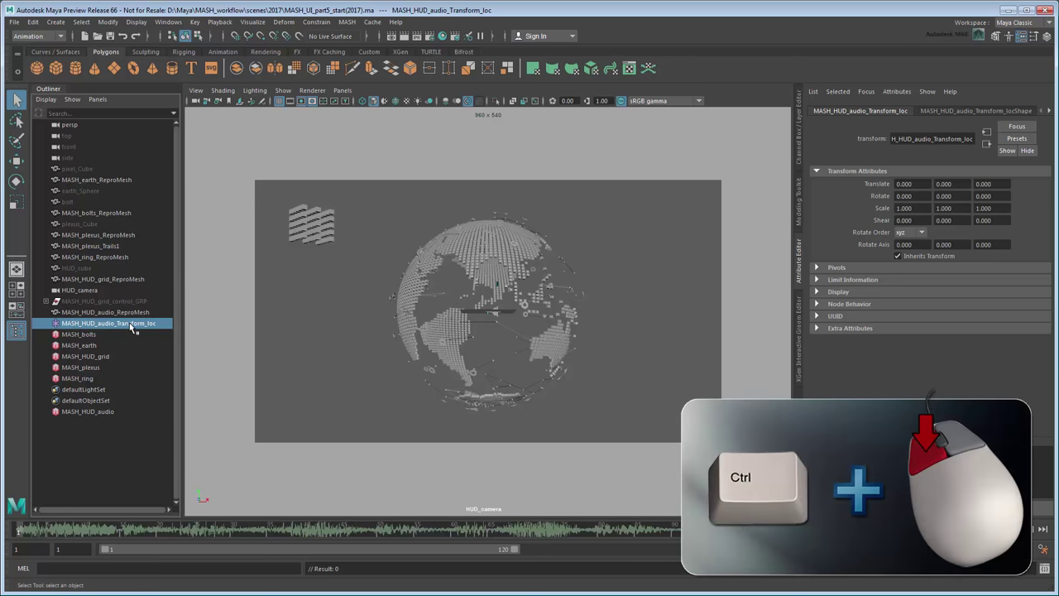
pyautogui.click(46, 301)
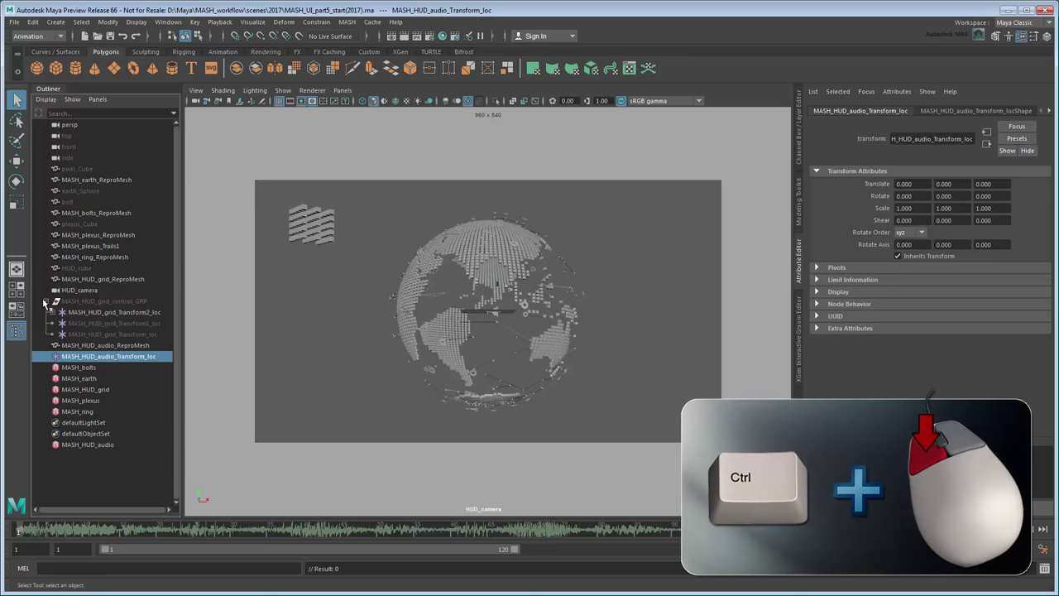
pyautogui.keyDown('ctrl'); pyautogui.click(108, 314); pyautogui.keyUp('ctrl')
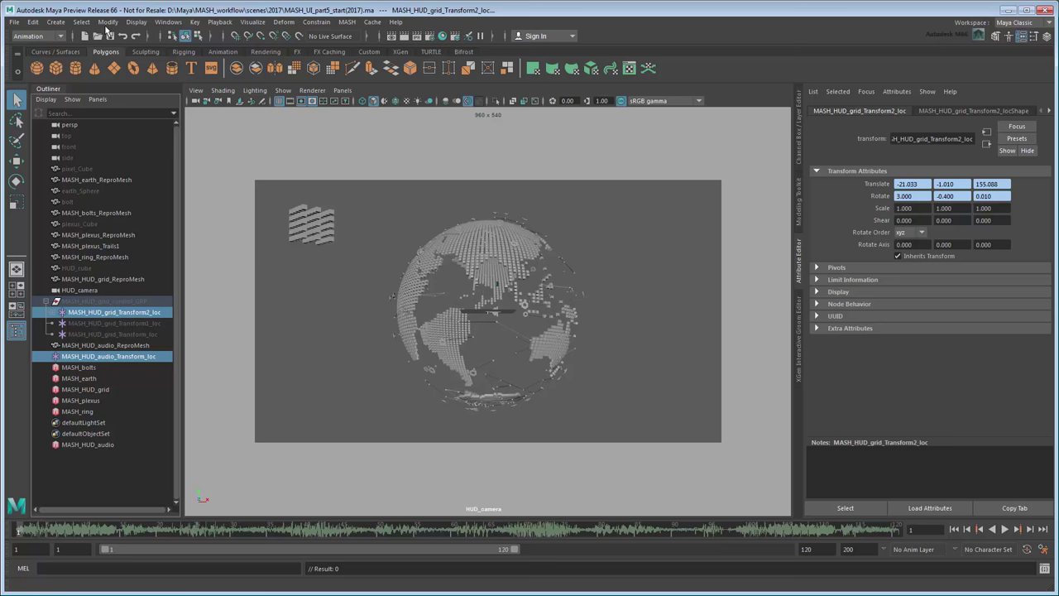
# - Match the audio locator's translation to MASH_HUD_grid_Transform2_loc
pyautogui.click(108, 21)
pyautogui.moveTo(166, 83)
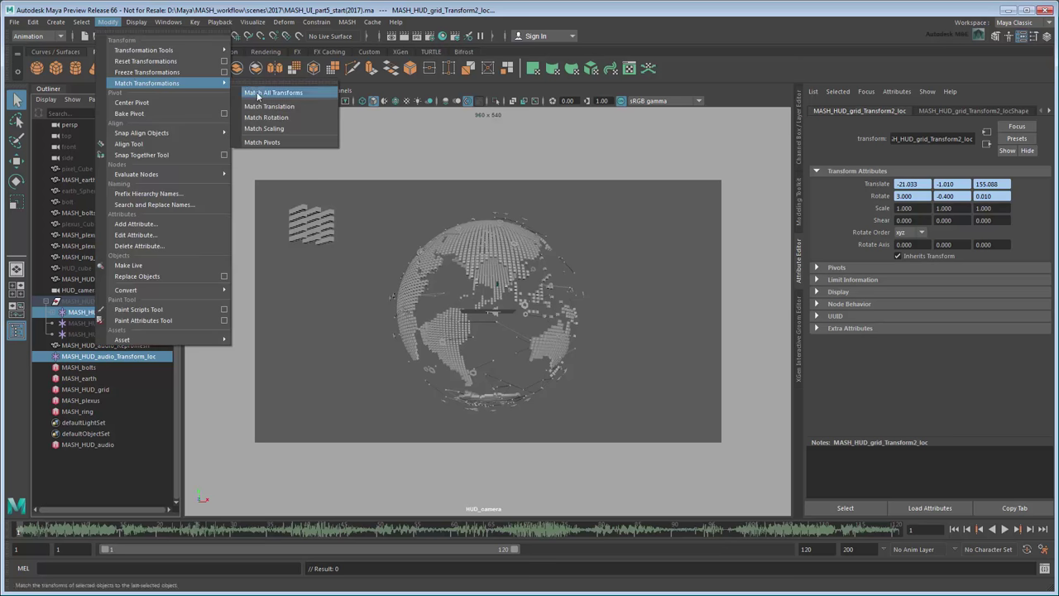
pyautogui.click(308, 107)
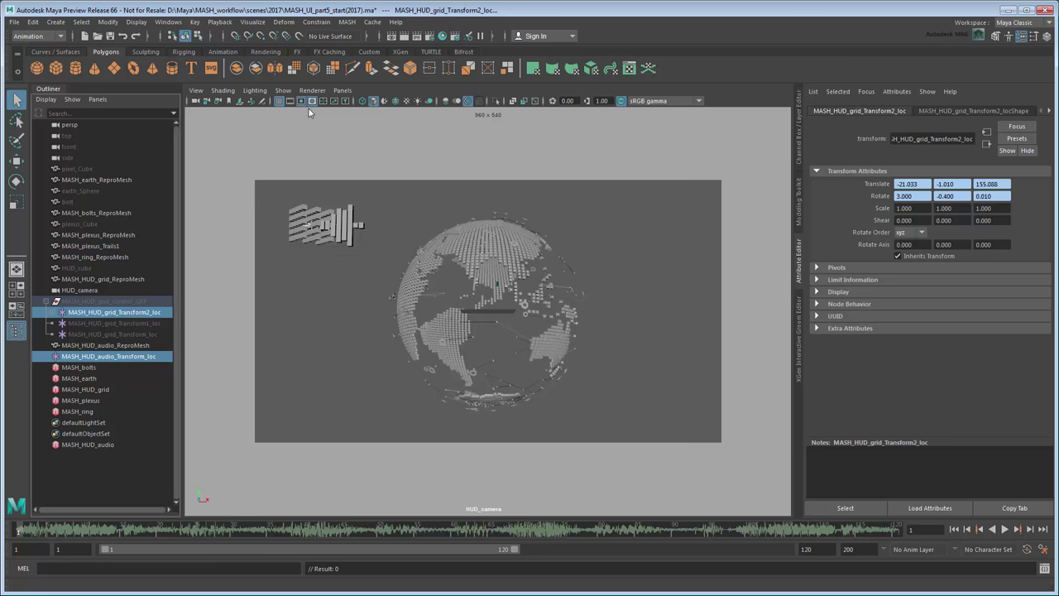
# - Move the audio transform locator down and left to the frame's lower-left corner
pyautogui.click(149, 357)
pyautogui.press('w')
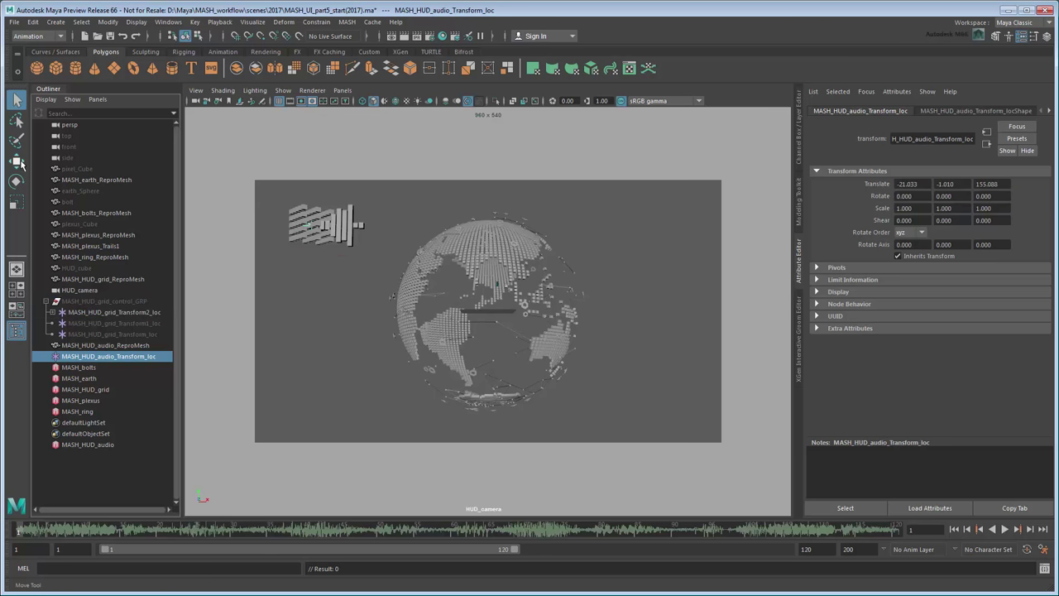
pyautogui.moveTo(313, 177); pyautogui.dragTo(307, 344)
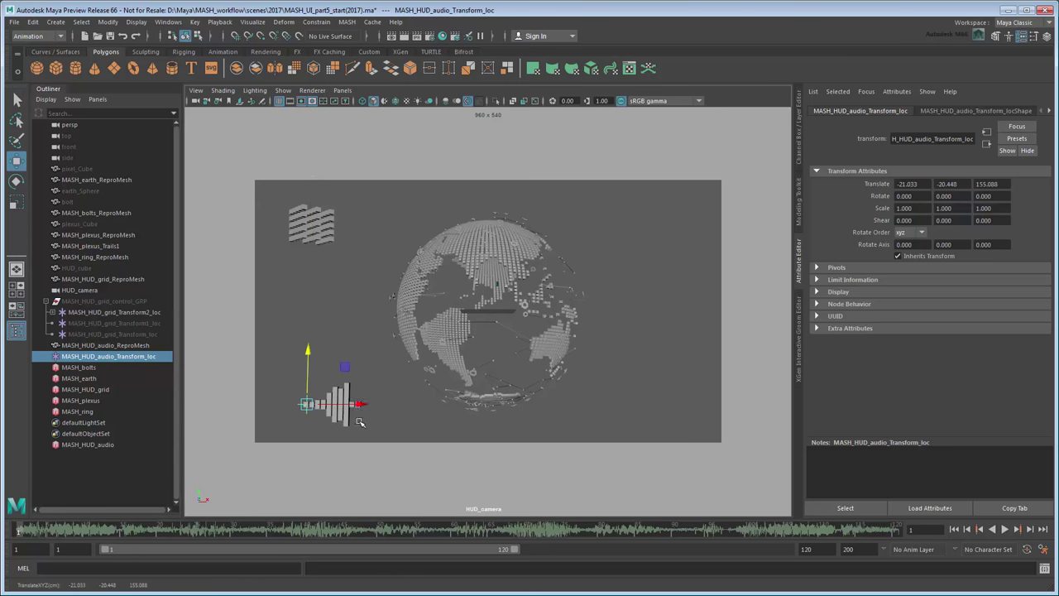
pyautogui.moveTo(362, 398); pyautogui.dragTo(339, 398)
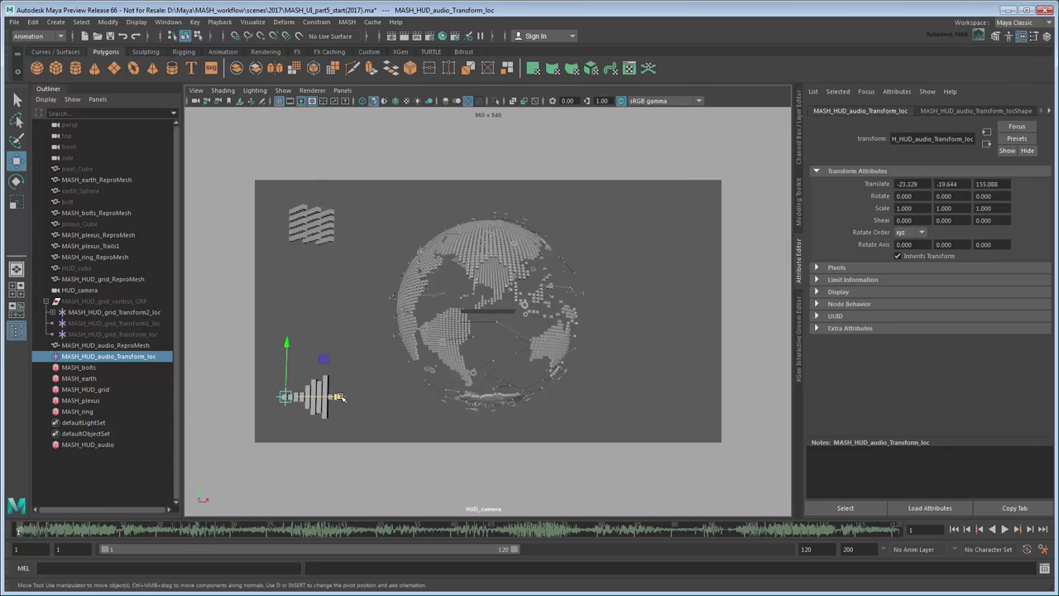
# - Select HUD_camera, then add MASH_HUD_audio_Transform_loc to the selection
pyautogui.press('q')
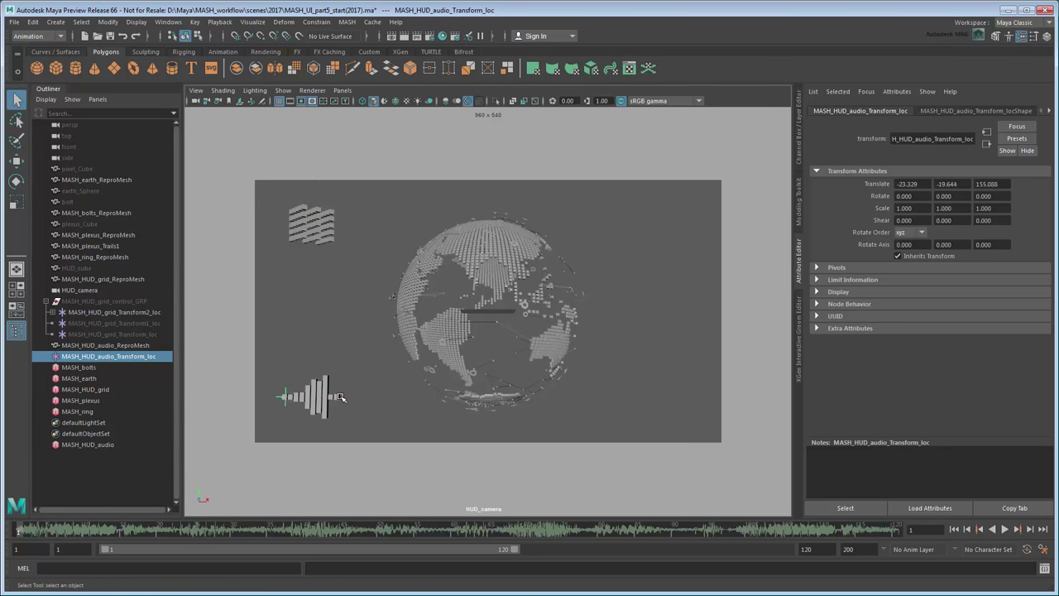
pyautogui.click(93, 291)
pyautogui.keyDown('ctrl'); pyautogui.click(132, 357); pyautogui.keyUp('ctrl')
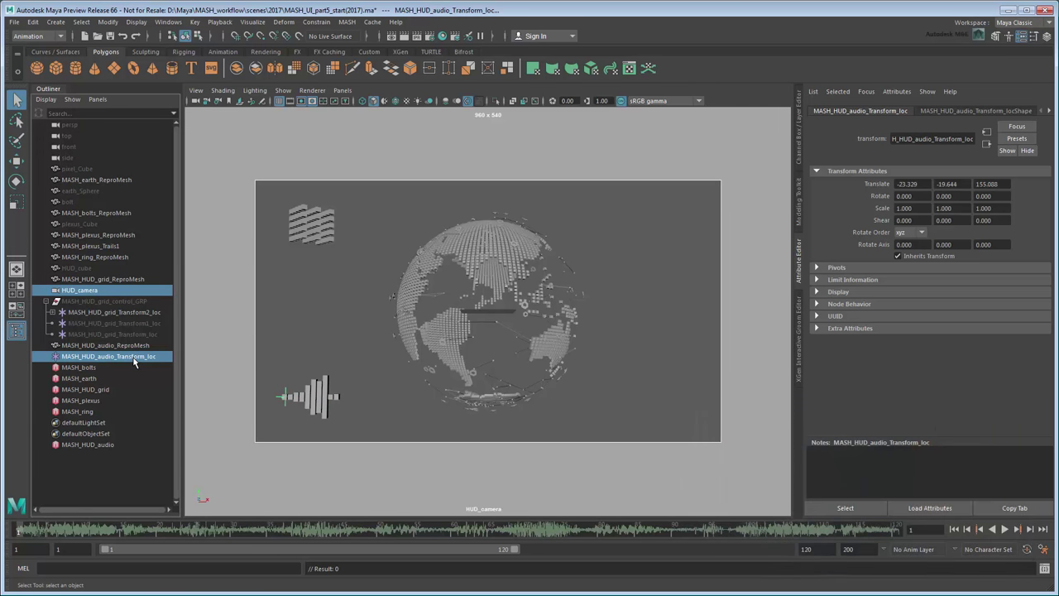
# - Parent-constrain the audio locator to HUD_camera and play back briefly to verify
pyautogui.click(319, 25)
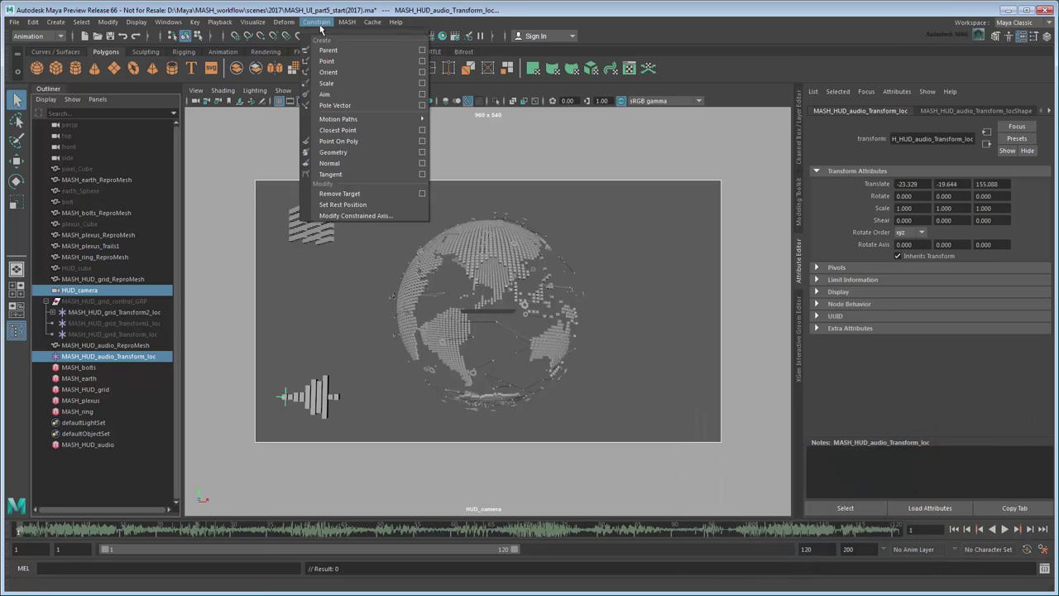
pyautogui.click(359, 52)
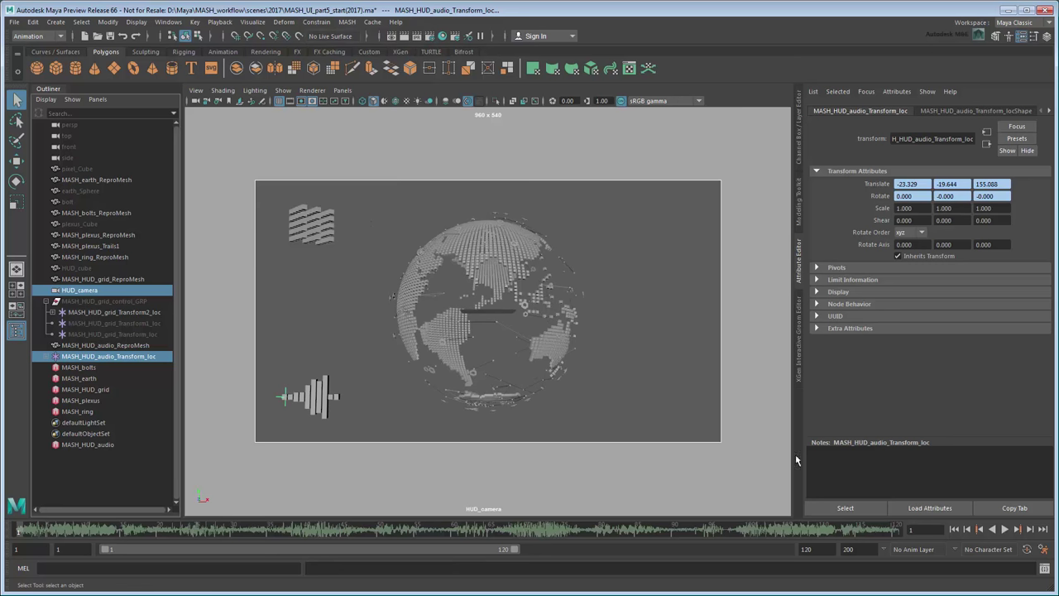
pyautogui.click(1005, 529)
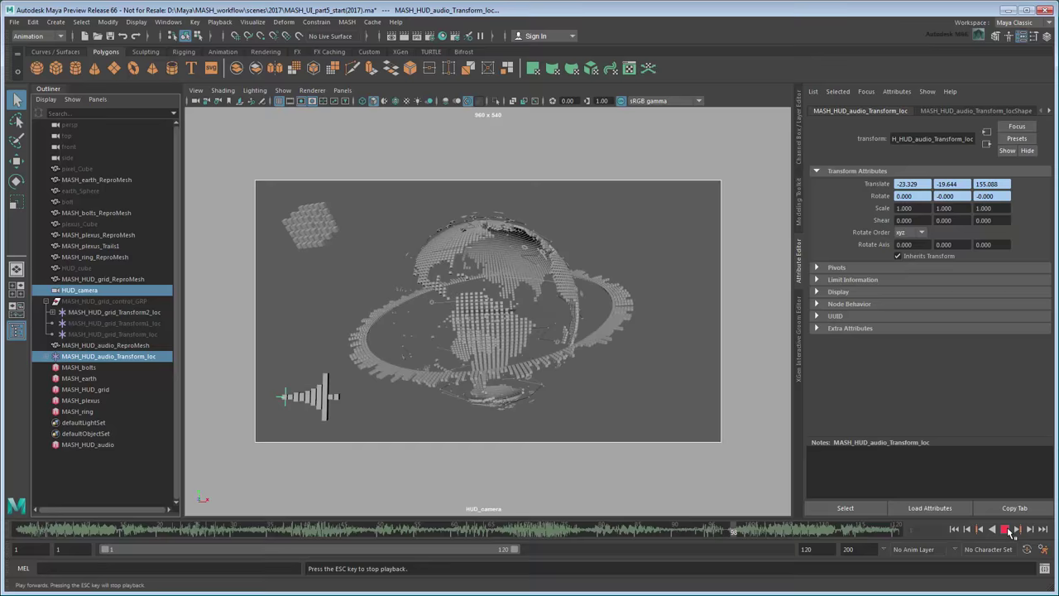
pyautogui.click(1004, 529)
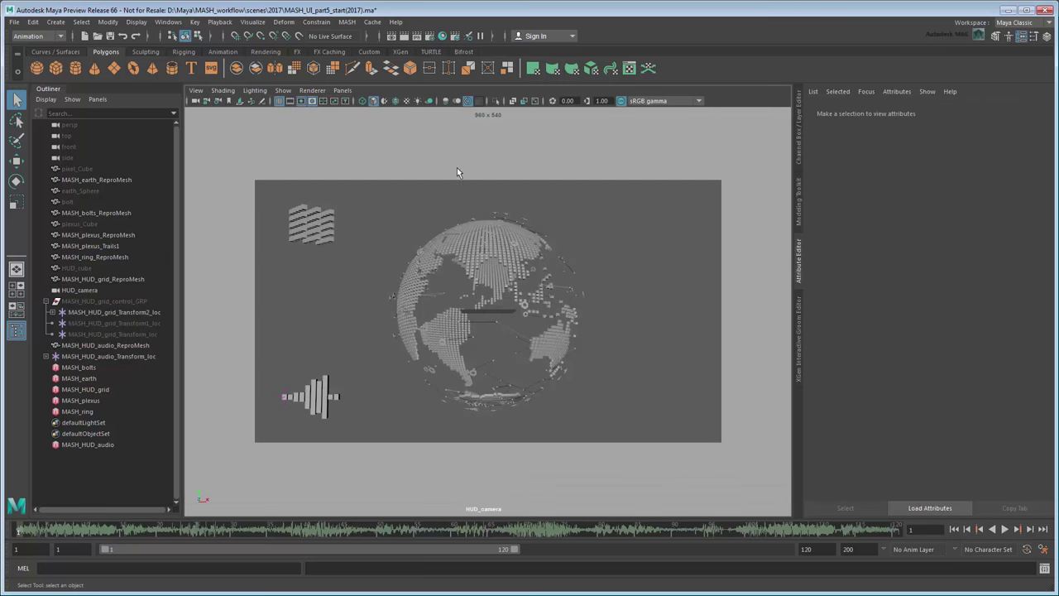
# - In the persp camera view, create a MASH network named MASH_HUD_trig from HUD_cube
pyautogui.click(343, 90)
pyautogui.moveTo(389, 101)
pyautogui.click(484, 115)
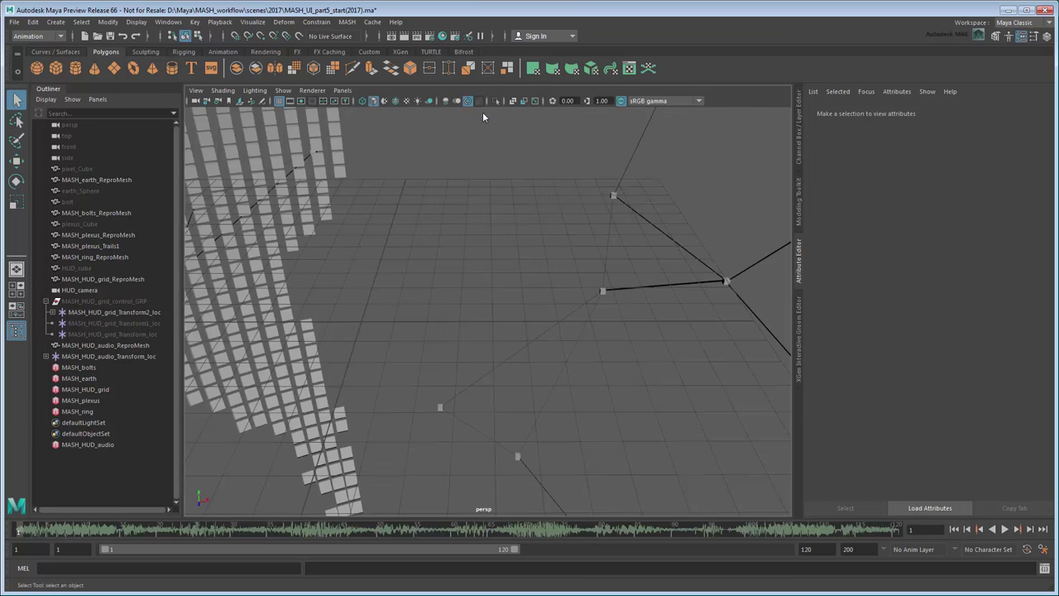
pyautogui.click(79, 268)
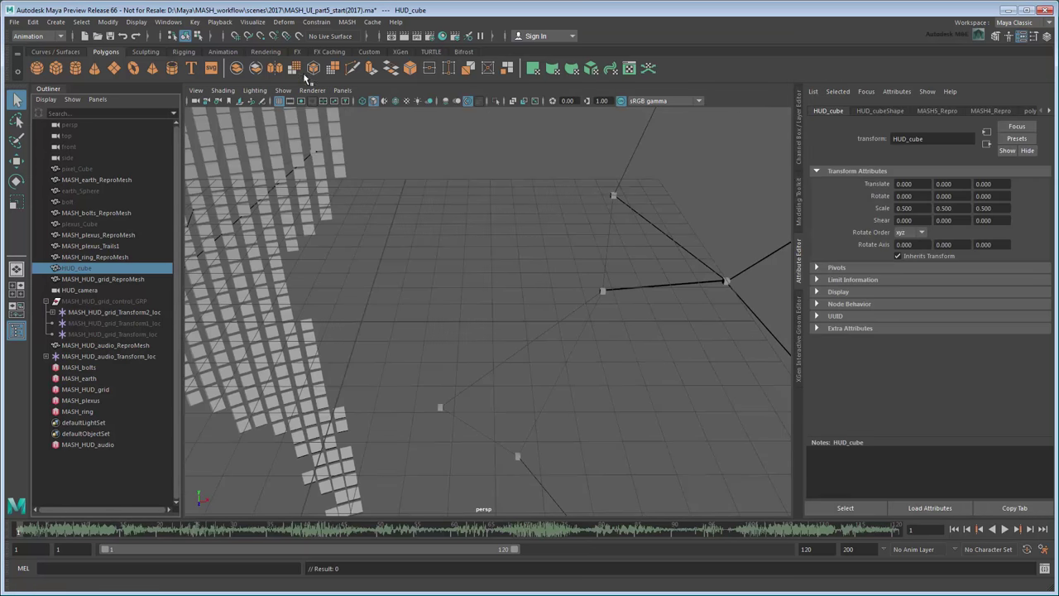
pyautogui.click(347, 21)
pyautogui.click(428, 43)
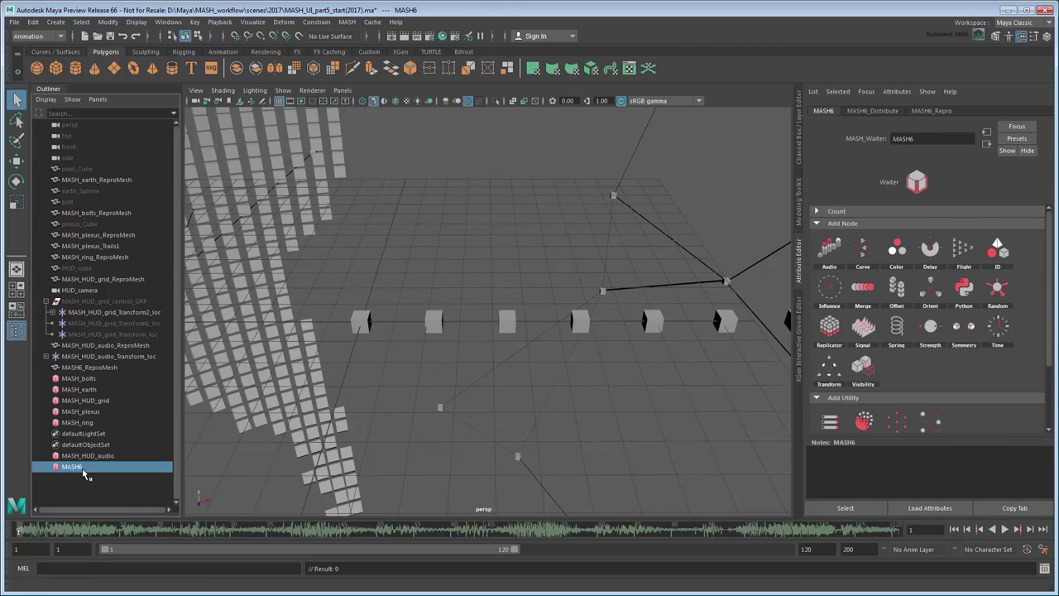
pyautogui.write('MASH_HUD_trig')
pyautogui.press('Return')
# - Rename the MASH6_ReproMesh node to MASH_HUD_trig_ReproMesh in the Outliner
pyautogui.doubleClick(91, 369)
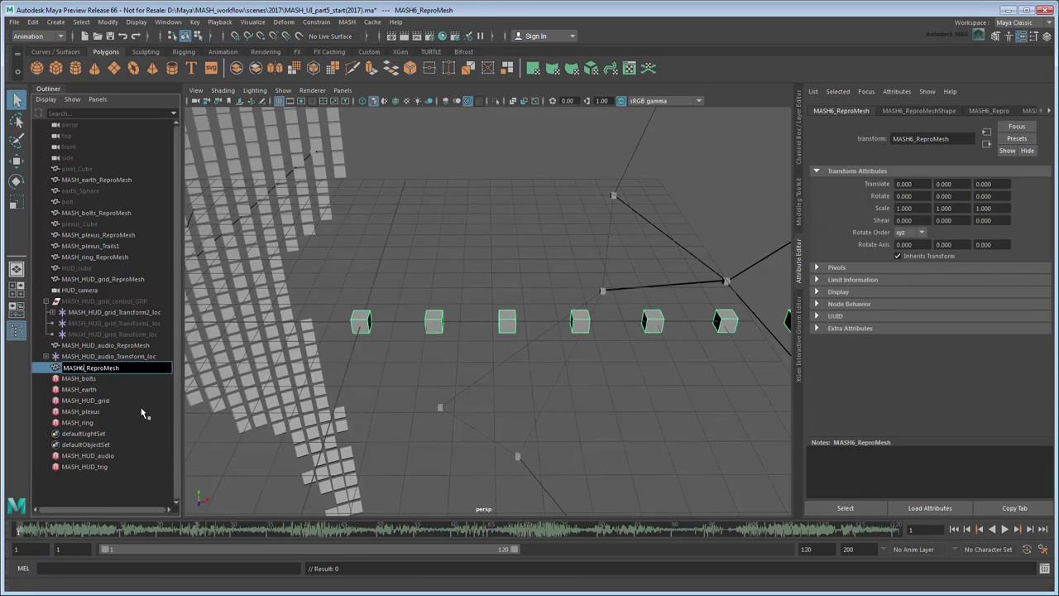
pyautogui.press('BackSpace')
pyautogui.write('_HUD_trig')
pyautogui.press('Return')
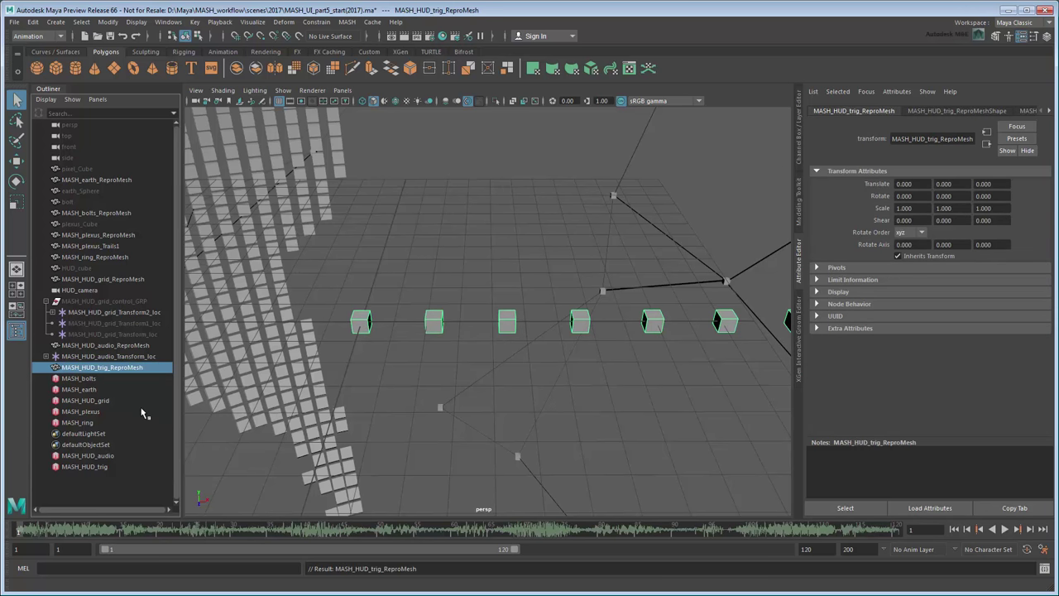
# - Set the MASH_HUD_trig Distribute Distance X to 6
pyautogui.click(91, 468)
pyautogui.click(910, 111)
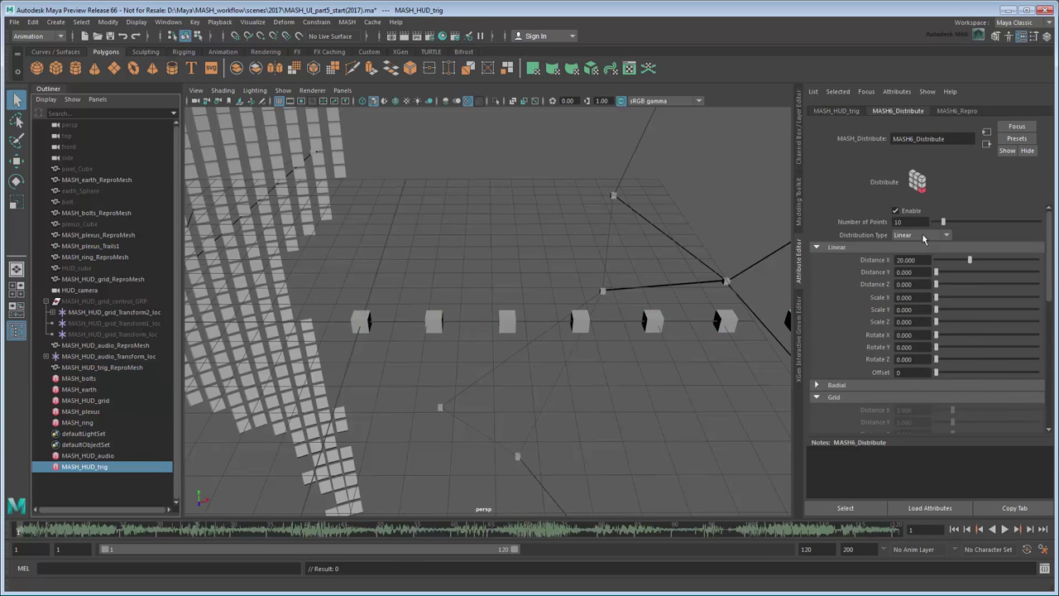
pyautogui.click(923, 260)
pyautogui.write('6')
pyautogui.press('Return')
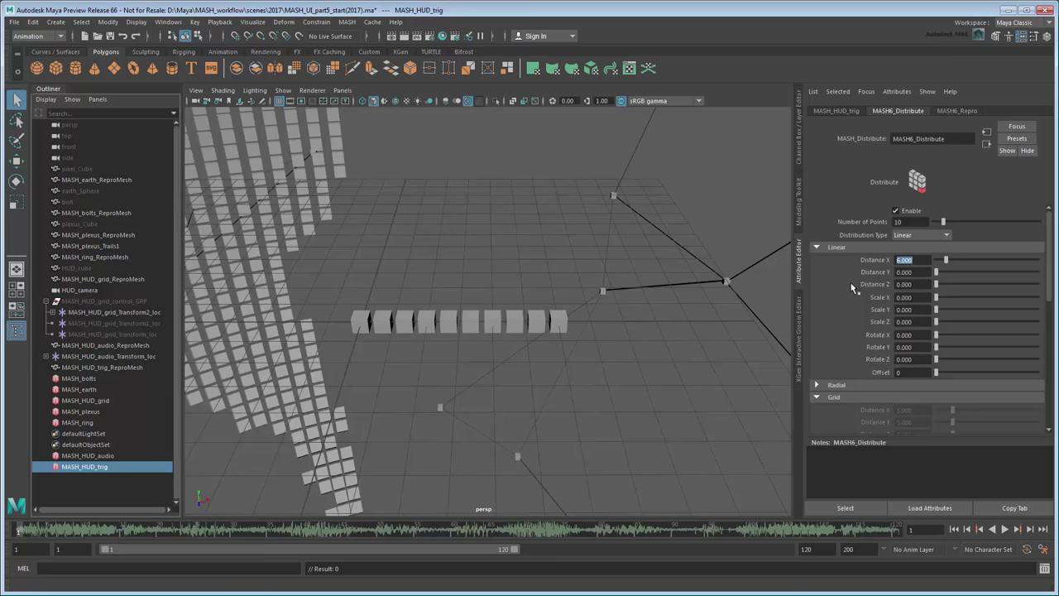
# - Add a Signal node to MASH_HUD_trig and preview the playback
pyautogui.click(834, 110)
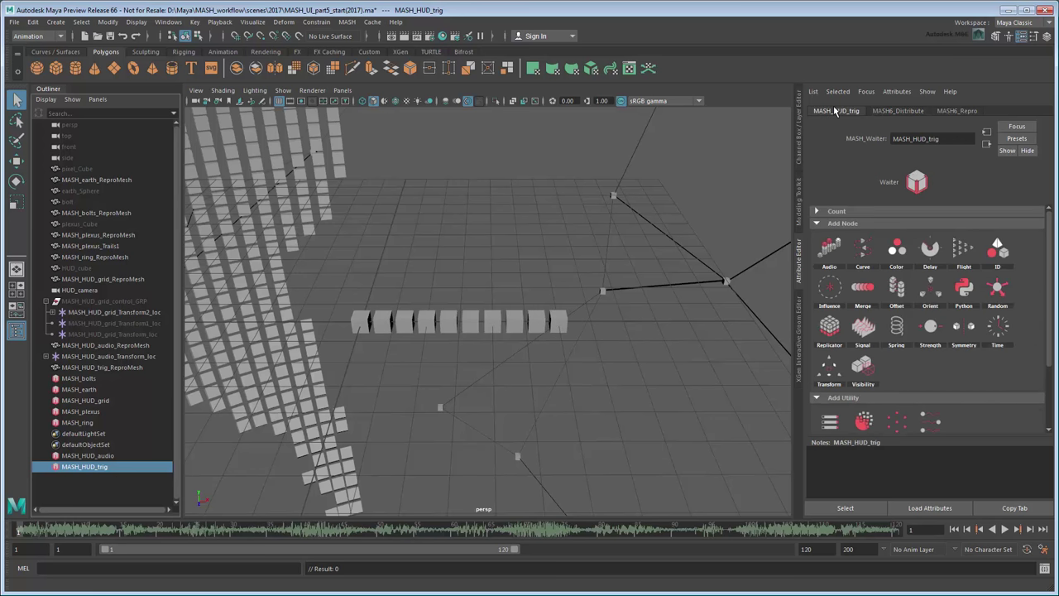
pyautogui.click(871, 328)
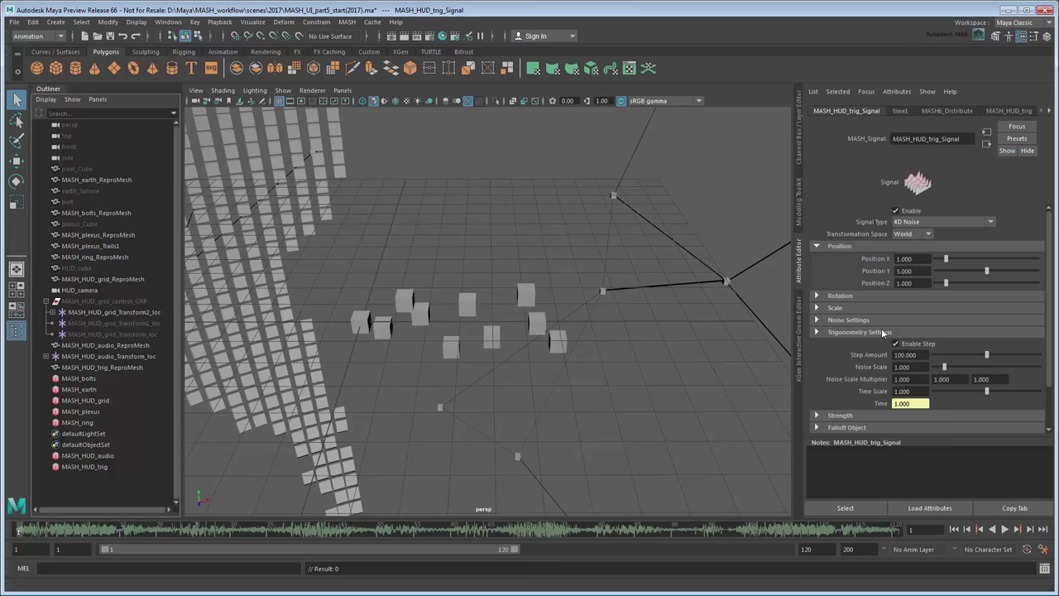
pyautogui.click(1005, 529)
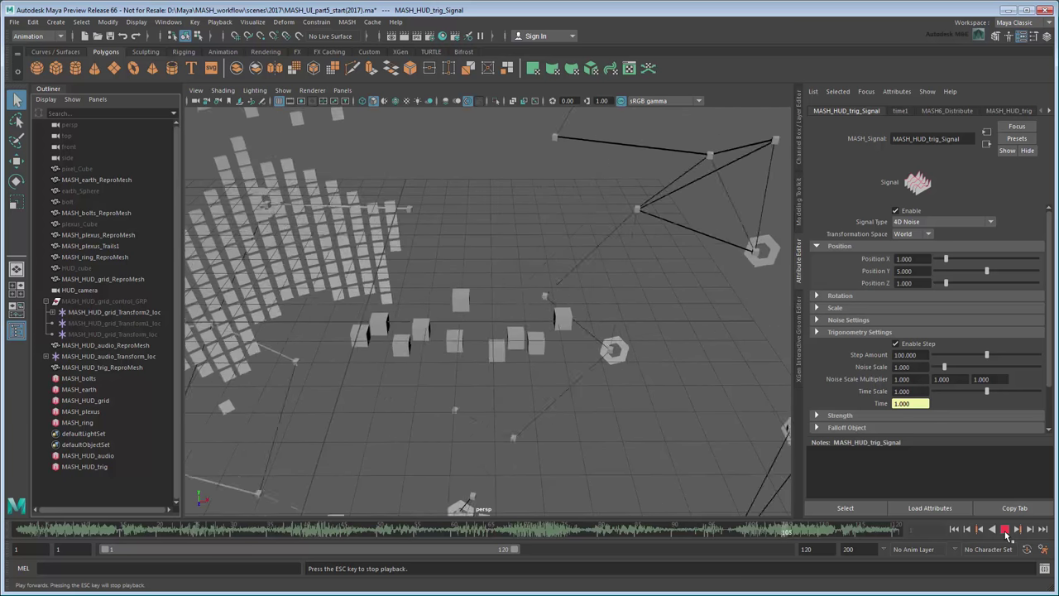
pyautogui.click(1005, 530)
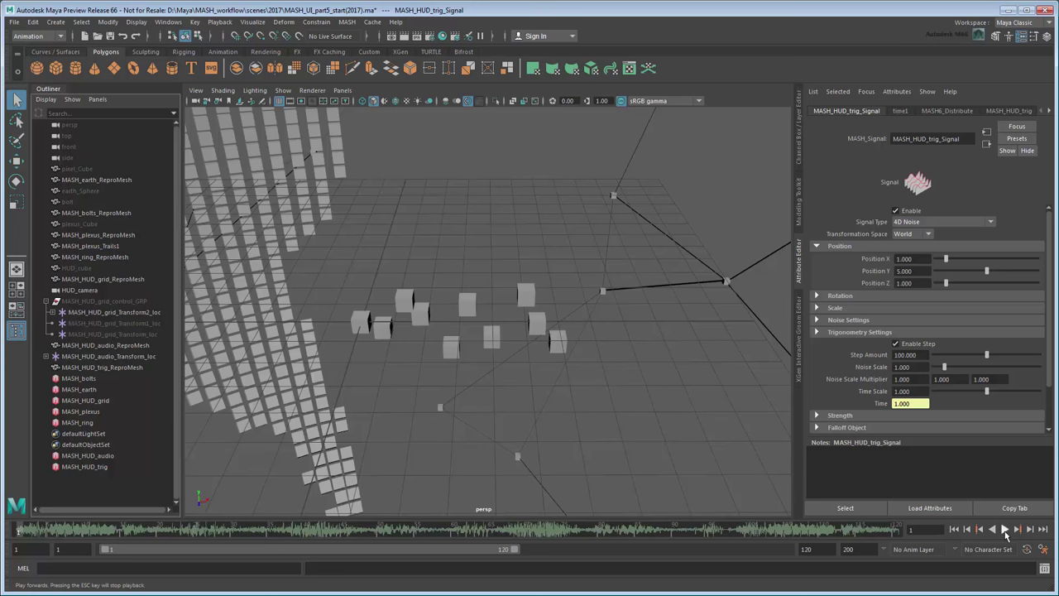
# - Switch the signal to Trigonometry with Position X 0, Y 2, Z 0
pyautogui.click(953, 224)
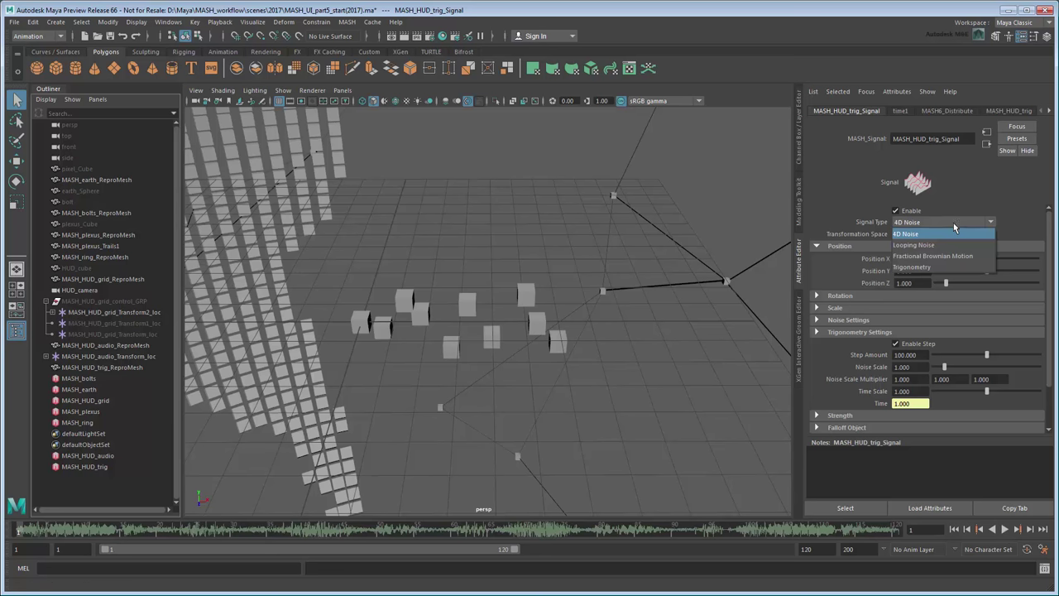
pyautogui.click(966, 267)
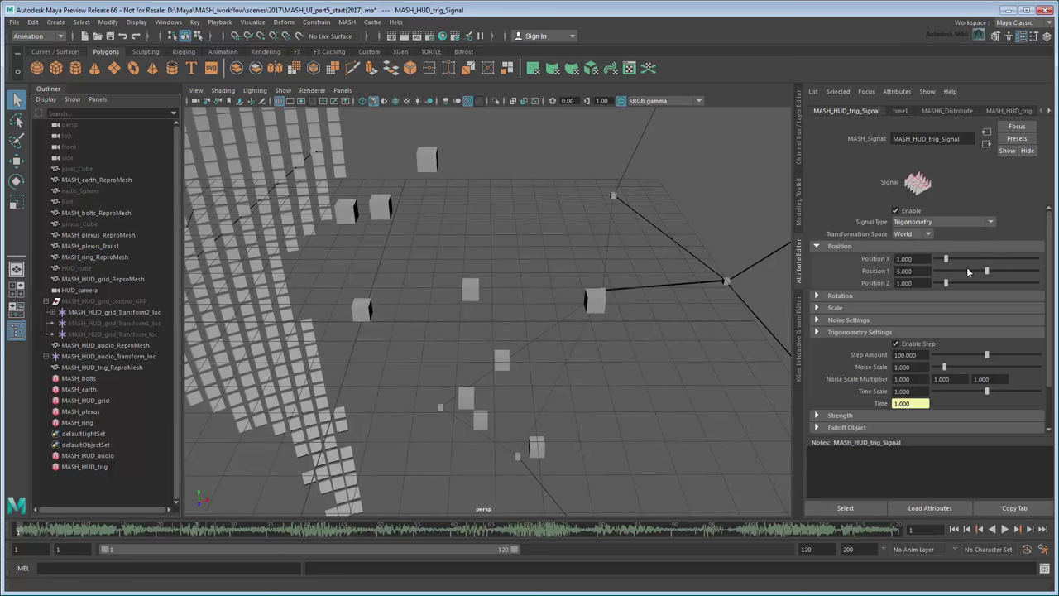
pyautogui.click(891, 259)
pyautogui.write('0')
pyautogui.press('Tab')
pyautogui.write('2')
pyautogui.press('Tab')
pyautogui.write('0')
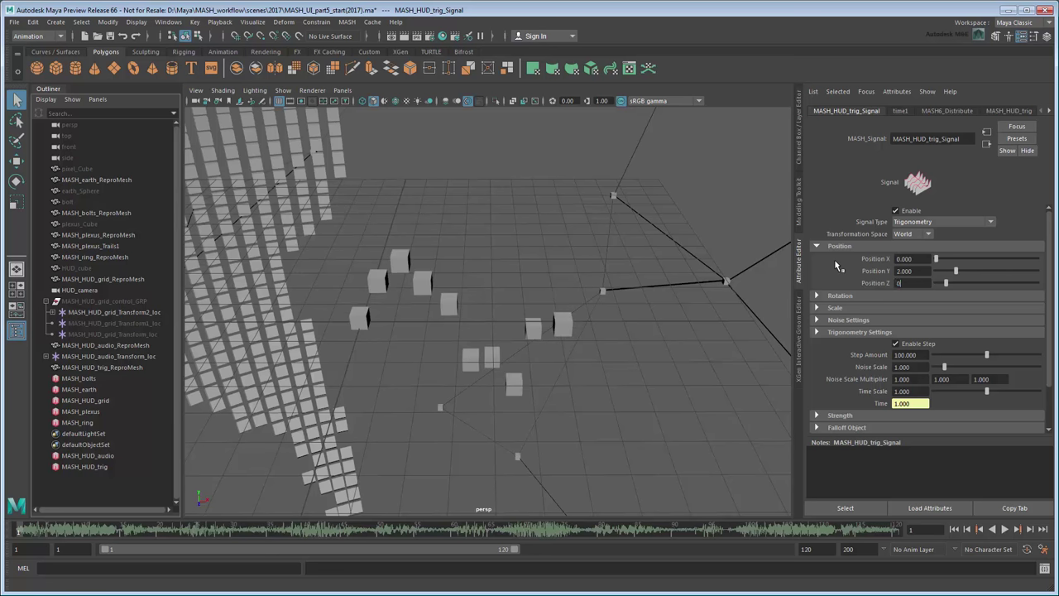
pyautogui.press('Return')
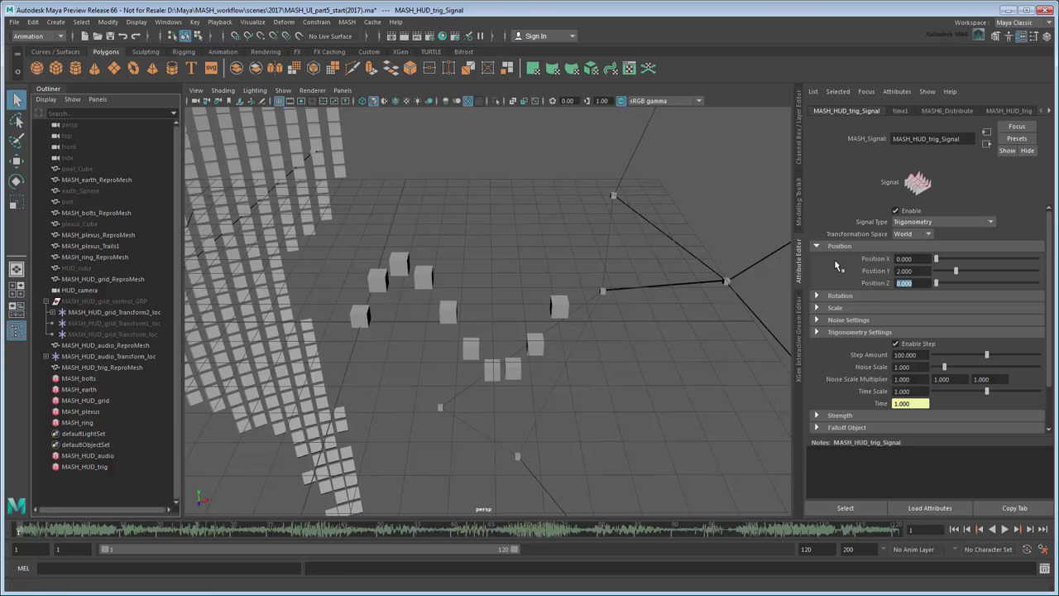
# - Set Step Amount 50 and Noise Scale 0.1, then preview the sine-wave cubes
pyautogui.press('Tab')
pyautogui.write('50')
pyautogui.press('Tab')
pyautogui.write('0.1')
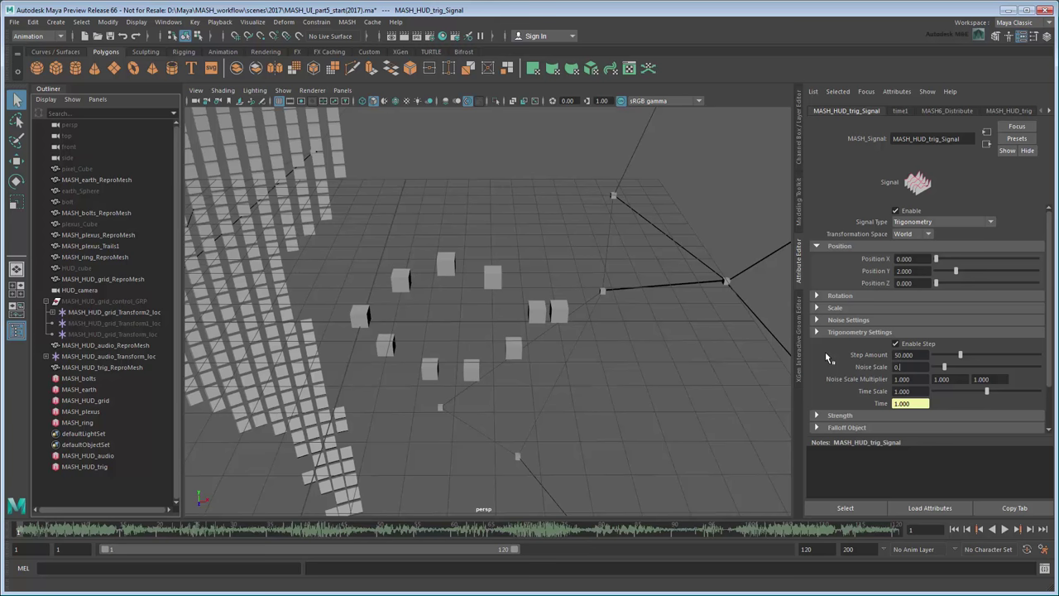
pyautogui.press('Return')
pyautogui.keyDown('alt'); pyautogui.moveTo(705, 373); pyautogui.dragTo(623, 407); pyautogui.keyUp('alt')
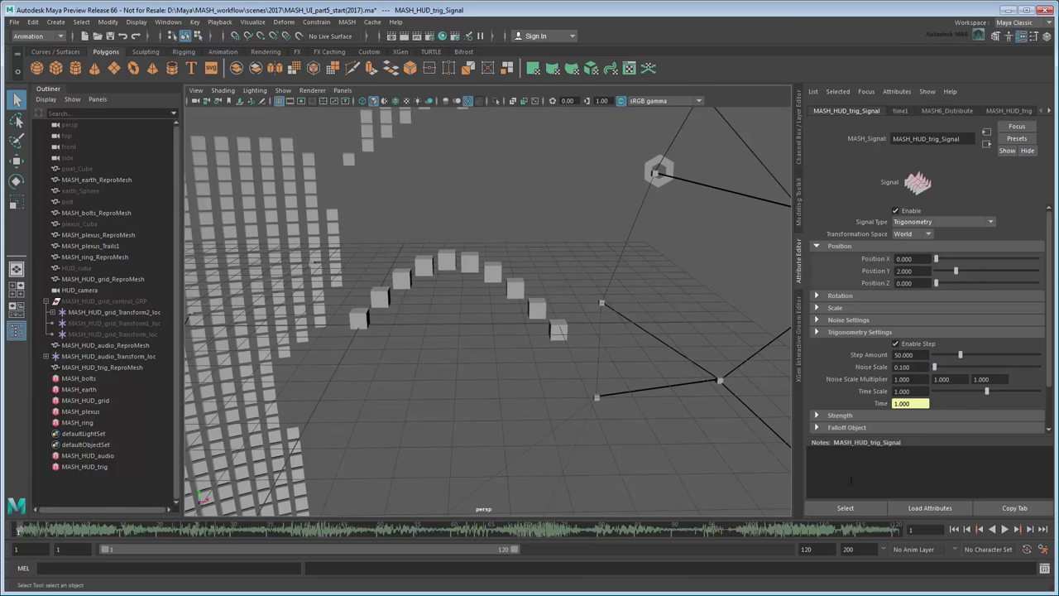
pyautogui.click(1005, 531)
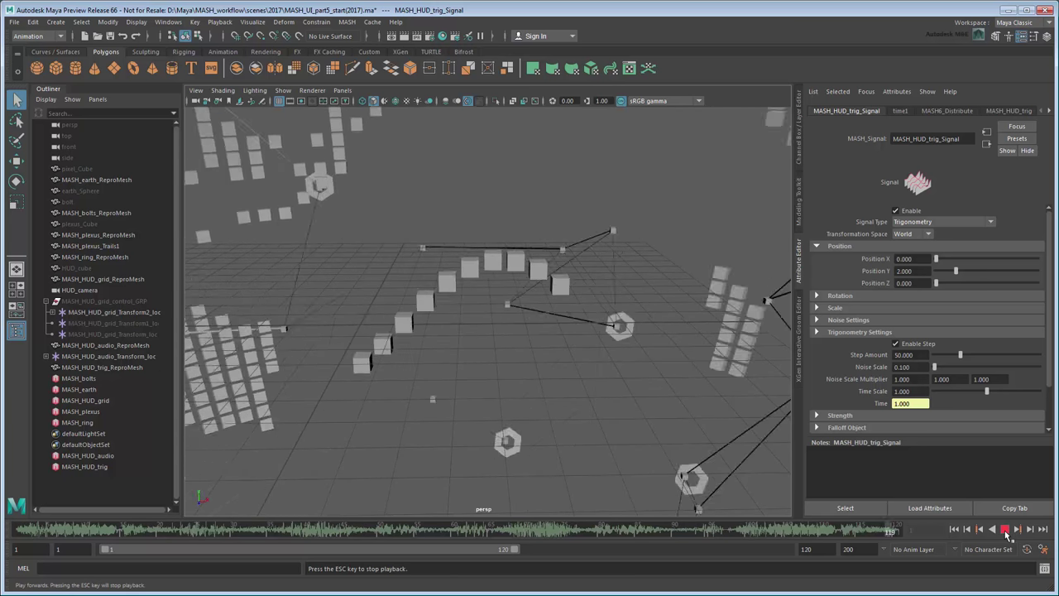
pyautogui.click(1004, 530)
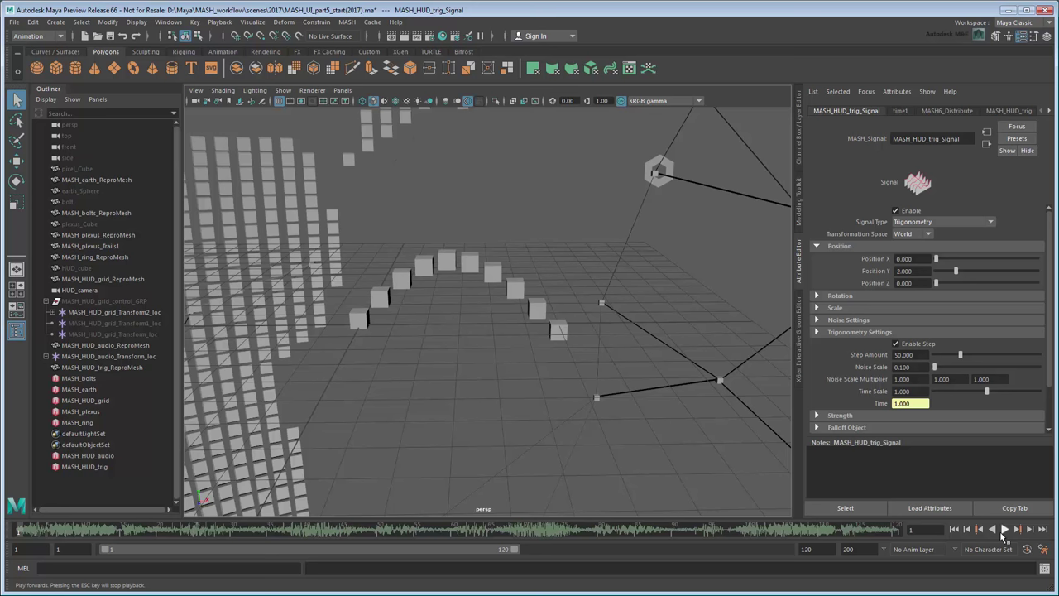
# - Add a Symmetry node to MASH_HUD_trig mirroring on the Y axis
pyautogui.click(1007, 111)
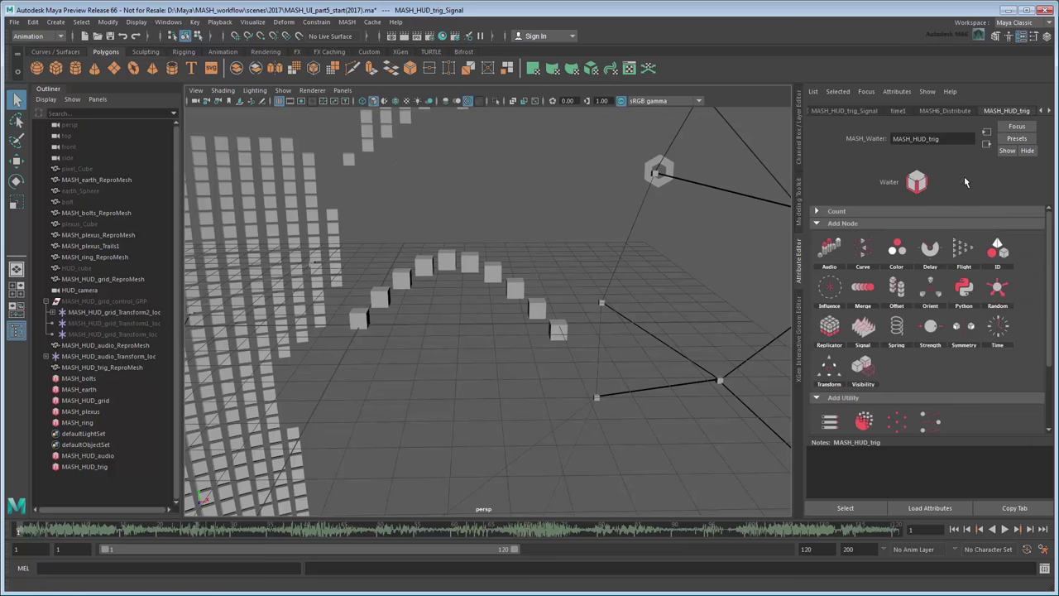
pyautogui.click(962, 332)
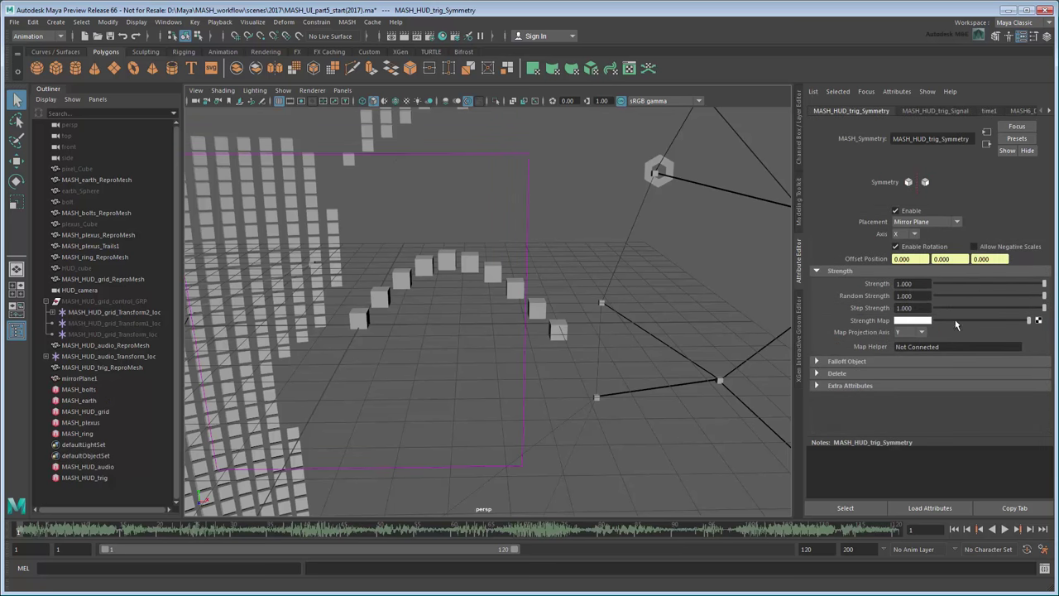
pyautogui.click(917, 234)
pyautogui.click(914, 258)
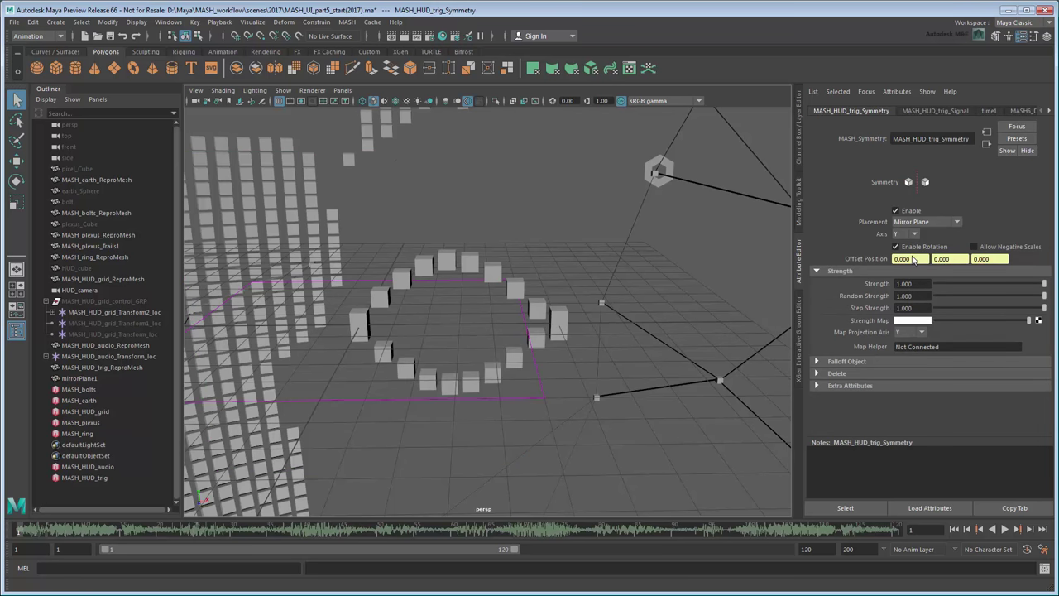
# - Preview the ring animation and select the MASH_HUD_trig network
pyautogui.click(1005, 529)
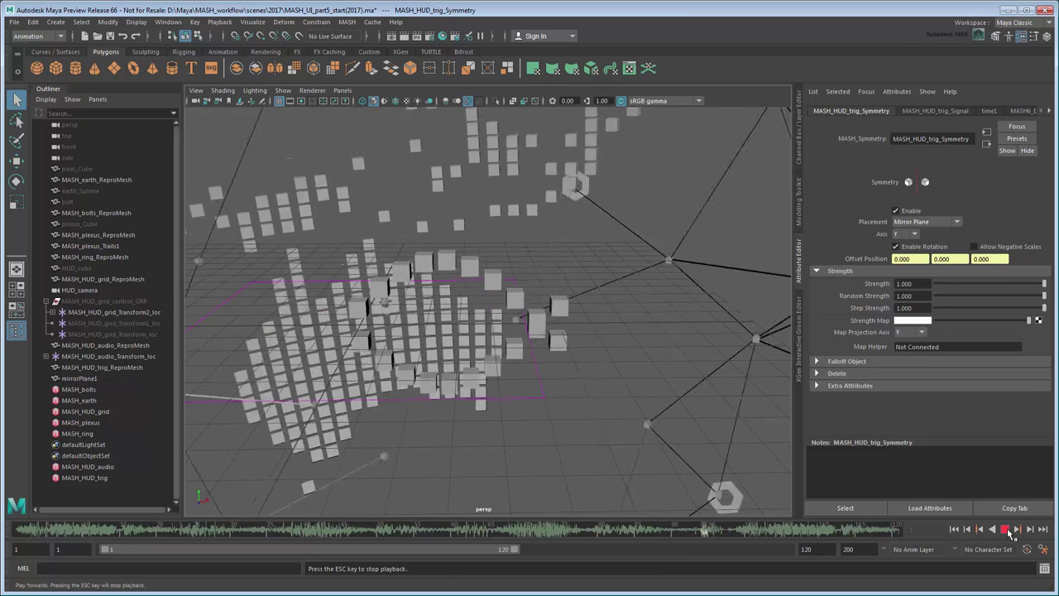
pyautogui.click(1006, 529)
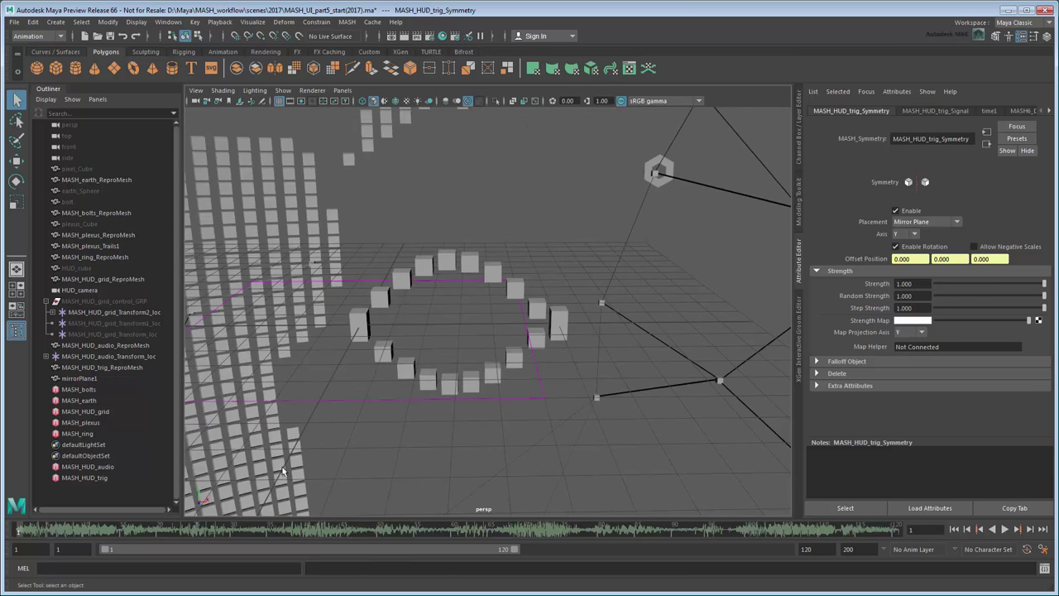
pyautogui.click(133, 479)
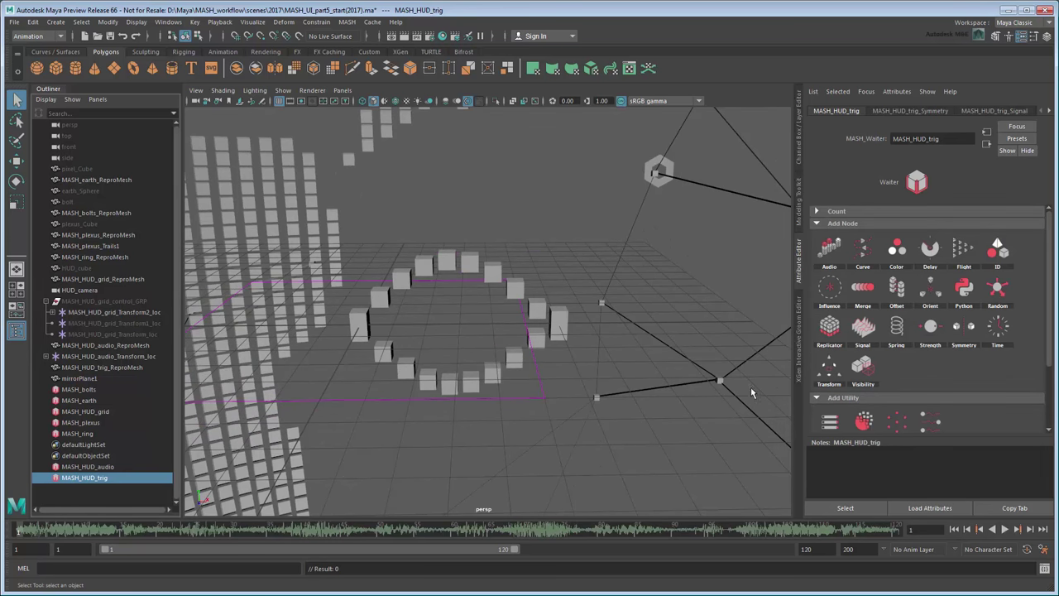
# - Add a Transform node with a newly created and connected controller locator
pyautogui.click(845, 370)
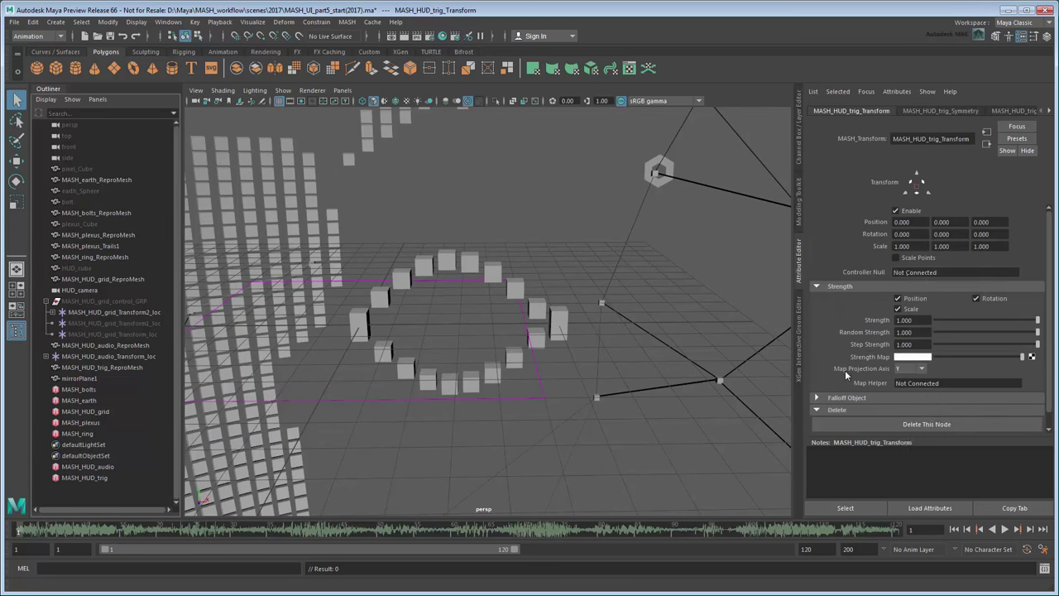
pyautogui.rightClick(928, 273)
pyautogui.click(941, 285)
# - In the HUD_camera view, match the ring locator's transformations to the audio locator
pyautogui.click(343, 89)
pyautogui.moveTo(356, 102)
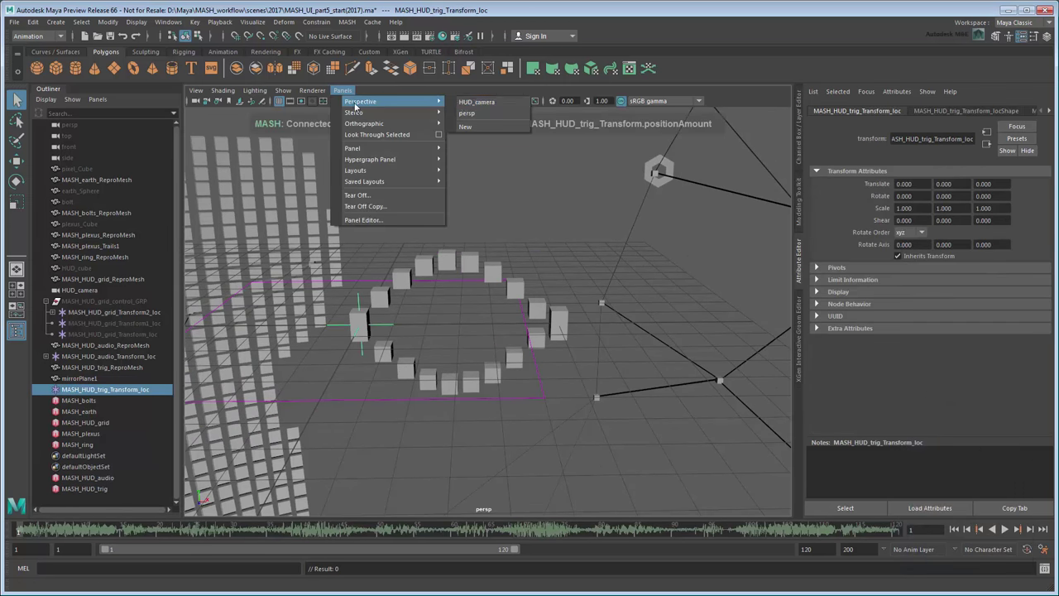
pyautogui.click(489, 101)
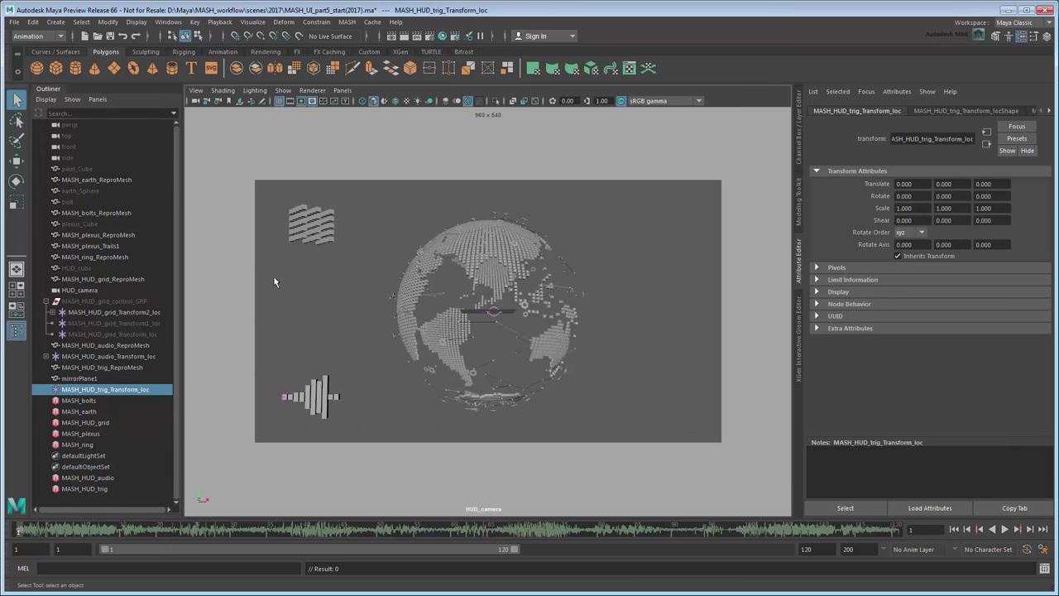
pyautogui.keyDown('ctrl'); pyautogui.click(145, 356); pyautogui.keyUp('ctrl')
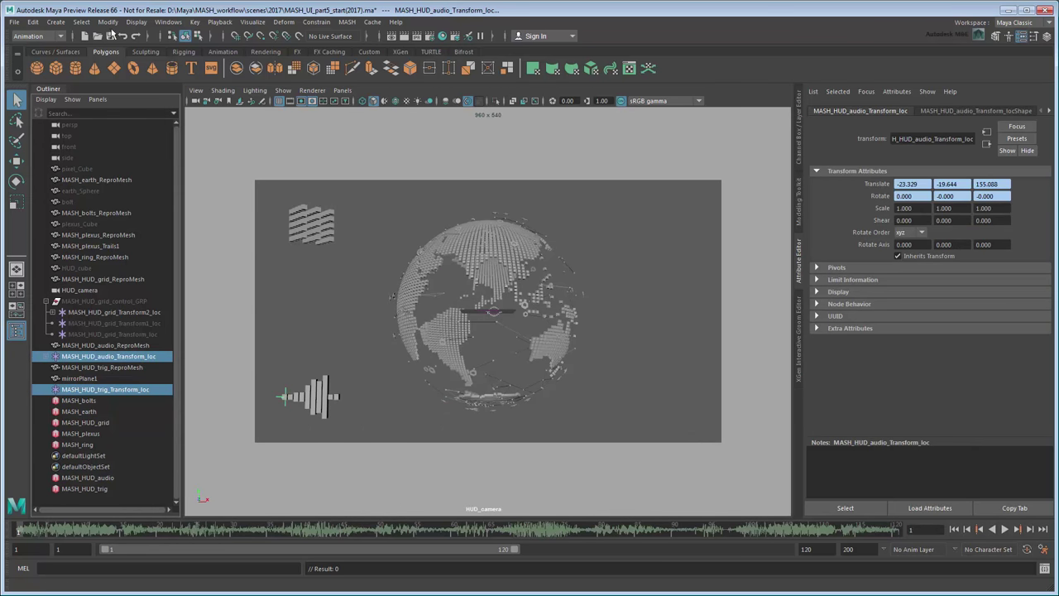
pyautogui.click(107, 22)
pyautogui.moveTo(153, 85)
pyautogui.click(298, 107)
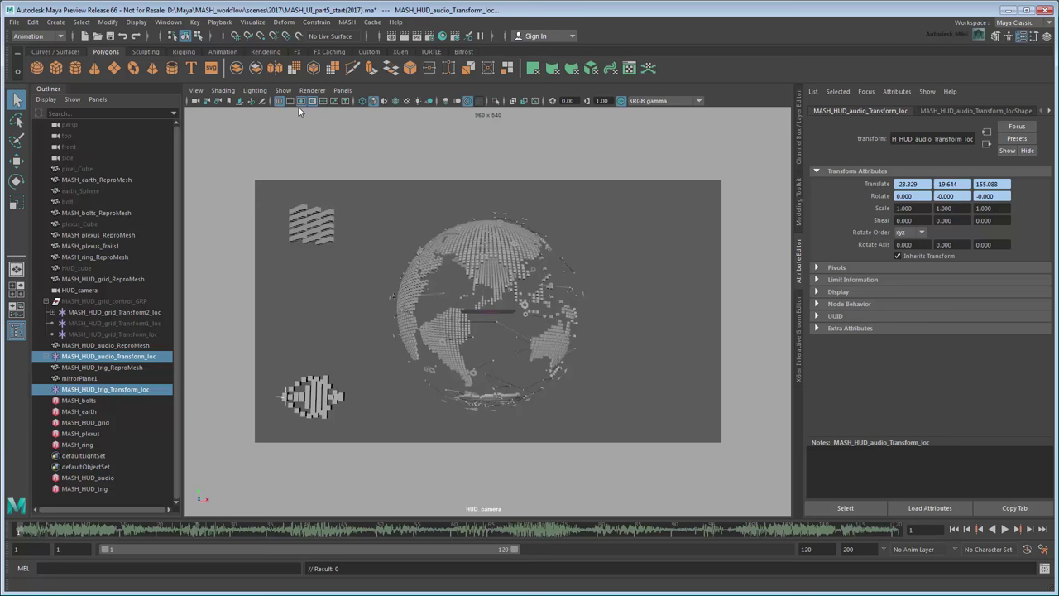
# - Move the ring locator along X to the right side of the HUD frame
pyautogui.click(105, 389)
pyautogui.click(16, 160)
pyautogui.moveTo(331, 395); pyautogui.dragTo(700, 427)
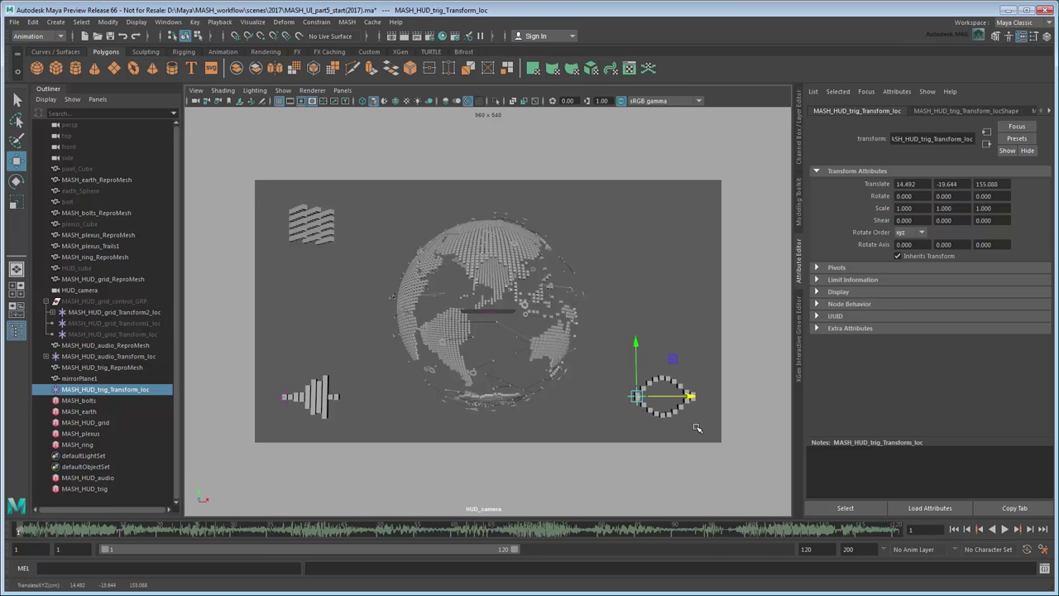
pyautogui.press('q')
# - Parent-constrain the ring locator to HUD_camera
pyautogui.click(80, 289)
pyautogui.keyDown('ctrl'); pyautogui.click(117, 394); pyautogui.keyUp('ctrl')
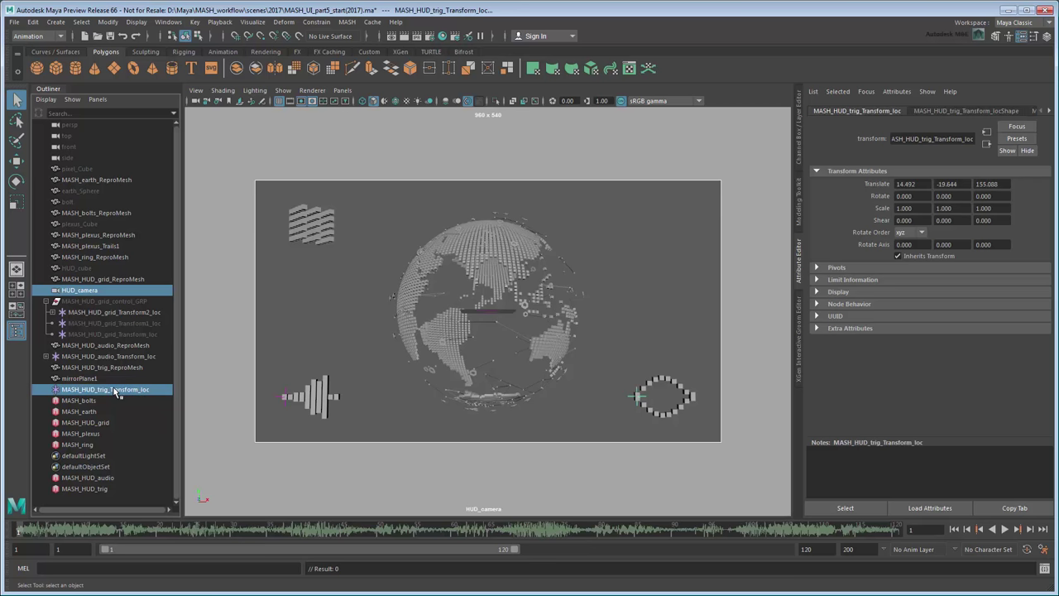
pyautogui.click(316, 22)
pyautogui.click(359, 48)
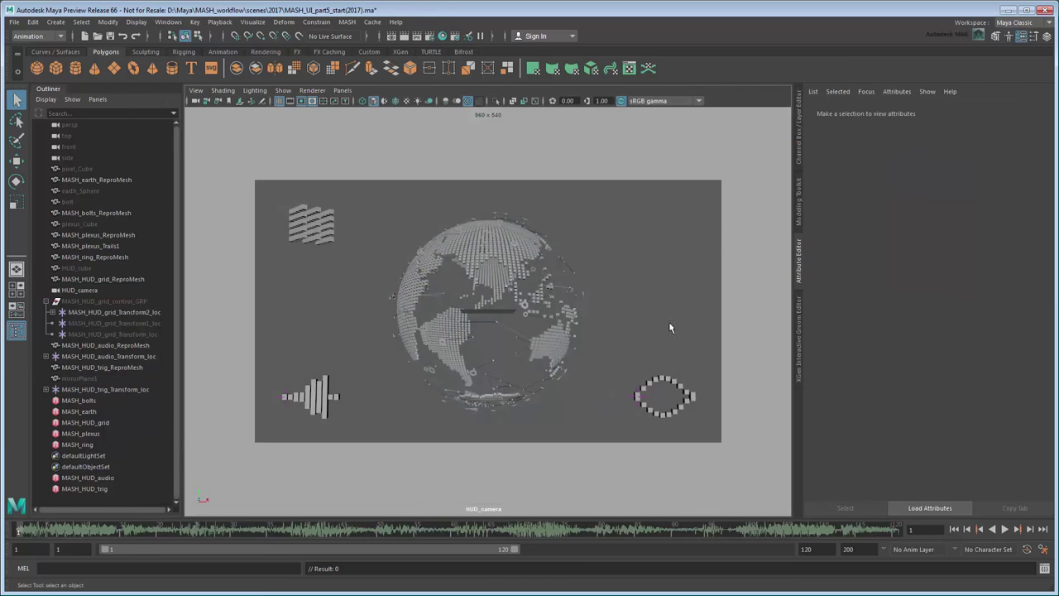
# - Switch back to the persp camera and create a new MASH network from HUD_cube
pyautogui.click(342, 90)
pyautogui.moveTo(397, 102)
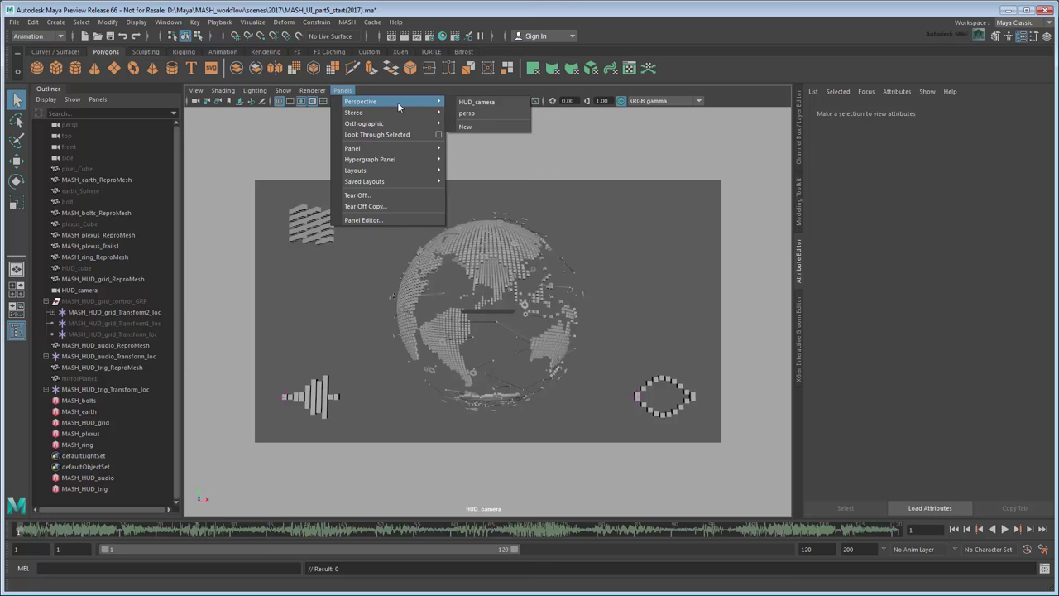
pyautogui.click(497, 111)
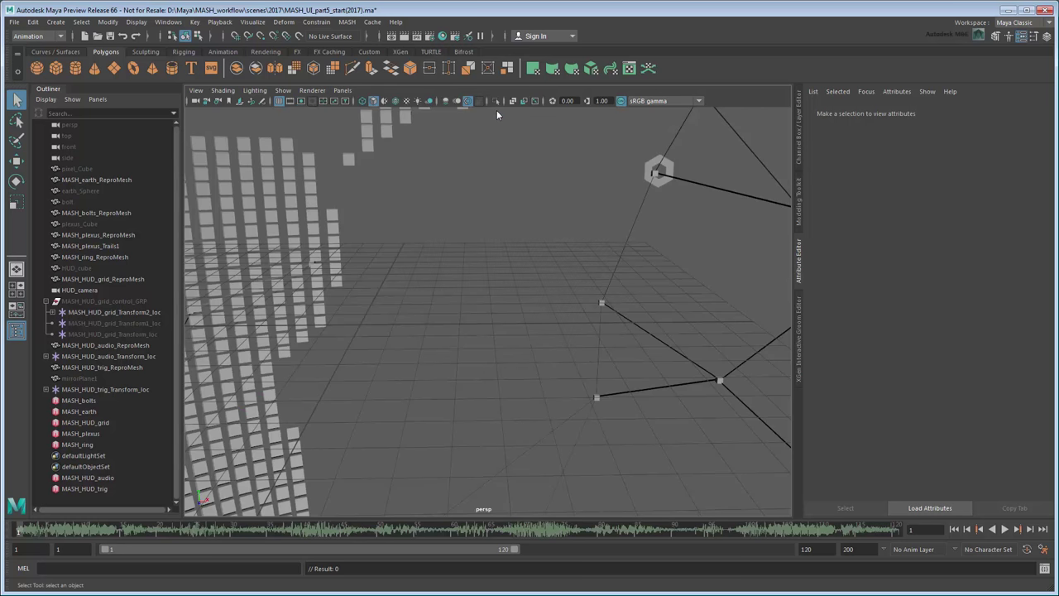
pyautogui.click(89, 269)
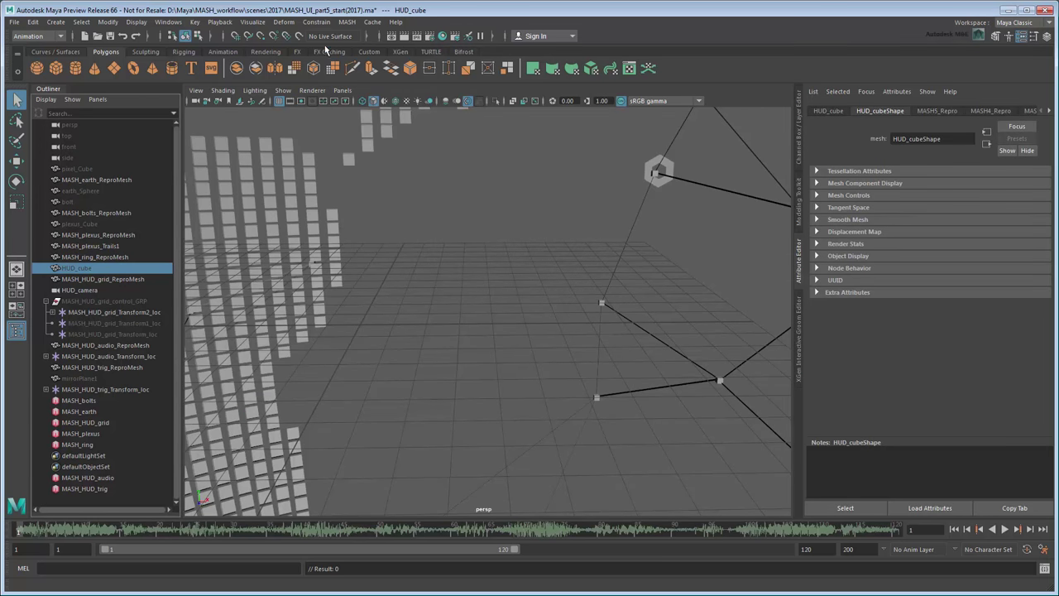
pyautogui.click(346, 23)
pyautogui.click(368, 42)
# - Rename MASH7 to MASH_HUD_noise and MASH7_ReproMesh to MASH_HUD_noise_ReproMesh
pyautogui.click(175, 501)
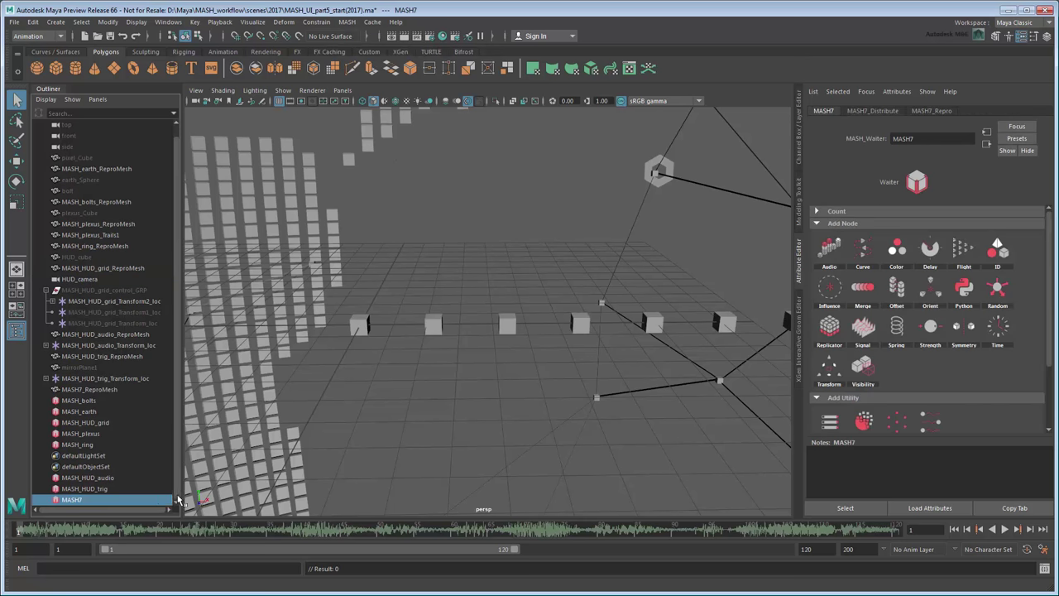
pyautogui.doubleClick(105, 500)
pyautogui.write('MASH_HUD_noise')
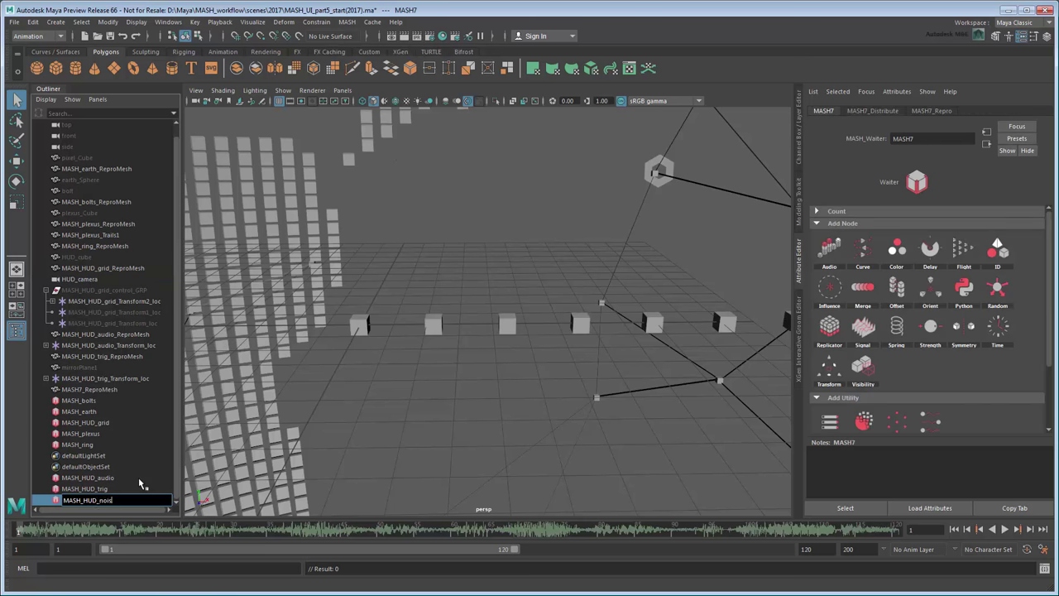
pyautogui.press('Return')
pyautogui.doubleClick(99, 390)
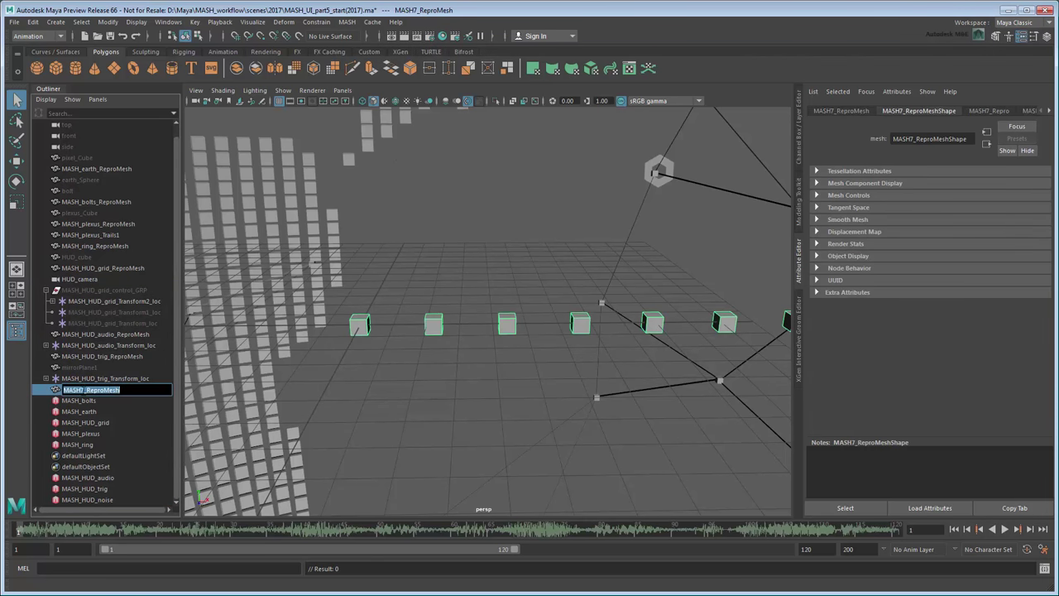
pyautogui.write('MASH_HUD_noise_ReproMesh')
pyautogui.press('Return')
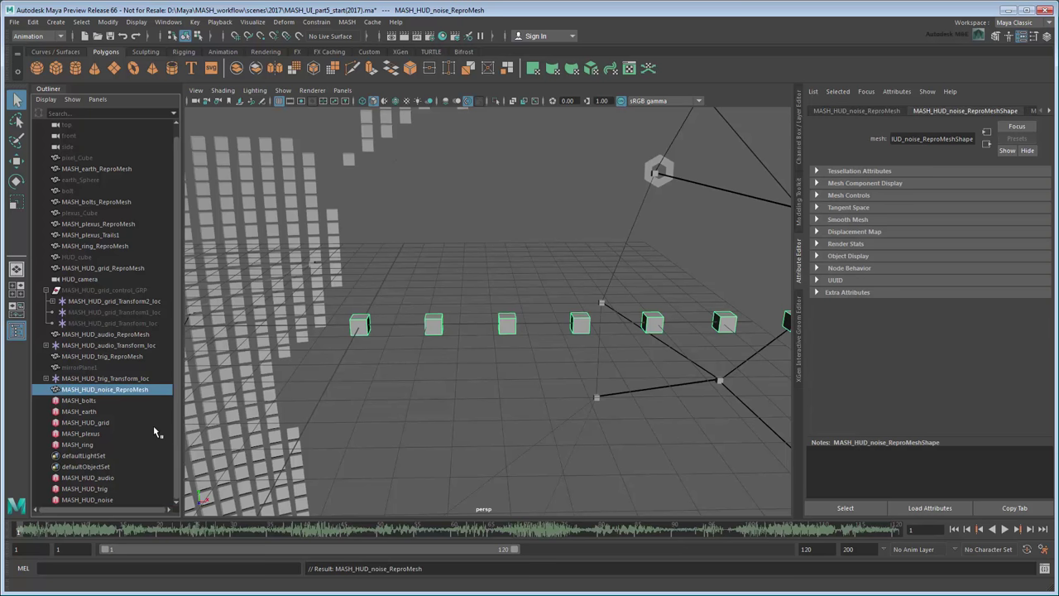
pyautogui.click(91, 500)
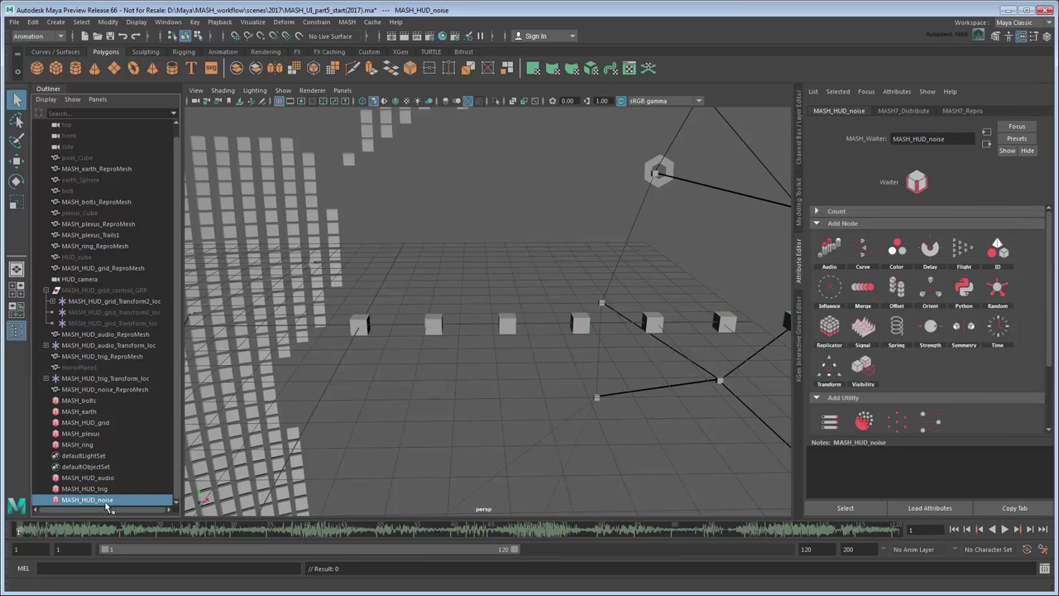
pyautogui.click(905, 111)
# - Set Distance X to 0, add a Signal node, preview, and rewind to frame 1
pyautogui.moveTo(967, 260); pyautogui.dragTo(932, 267)
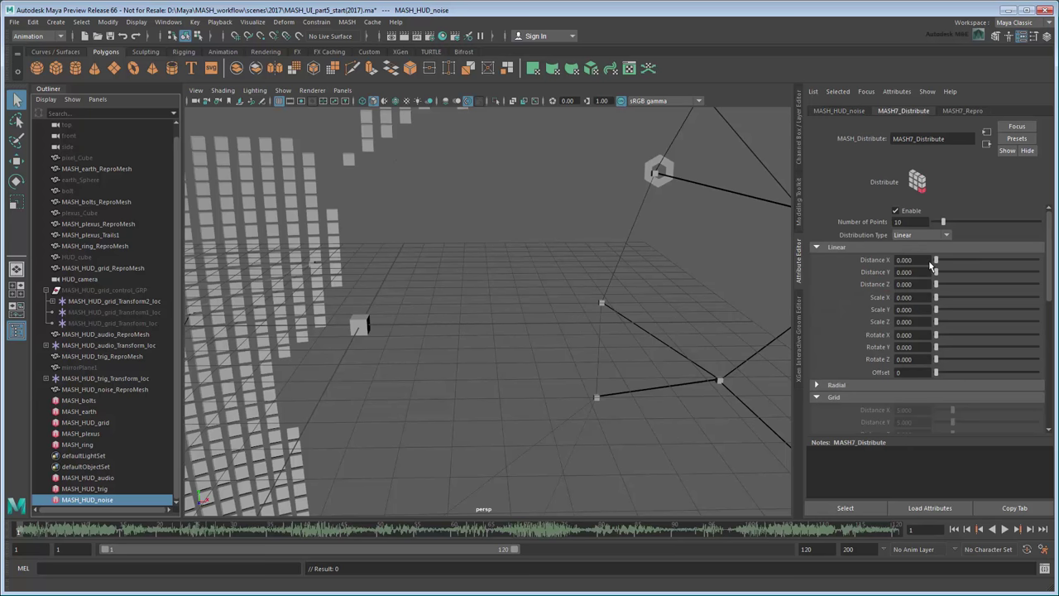
pyautogui.click(840, 111)
pyautogui.click(863, 327)
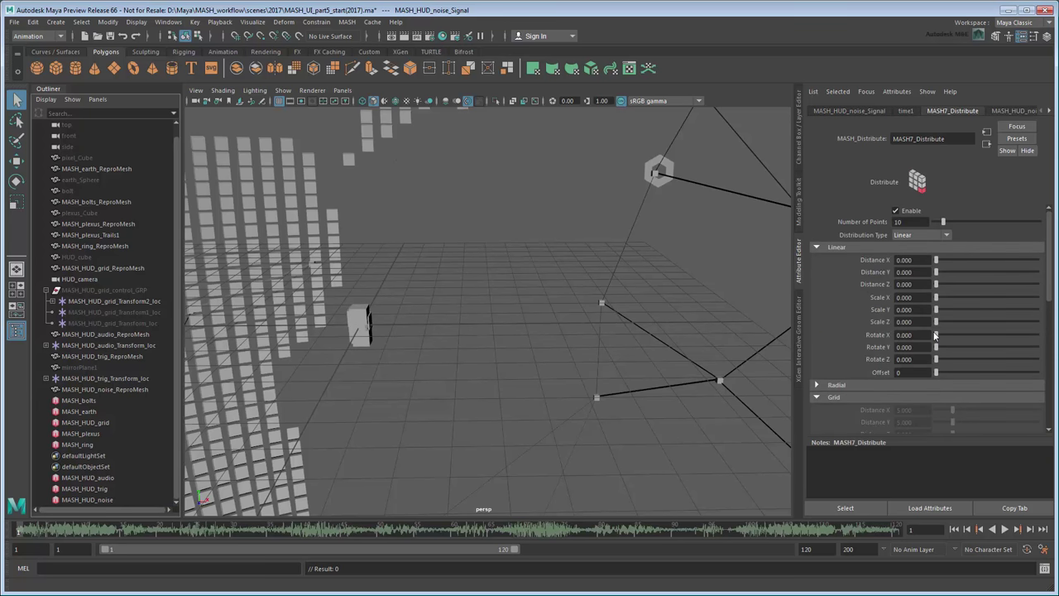
pyautogui.click(1003, 529)
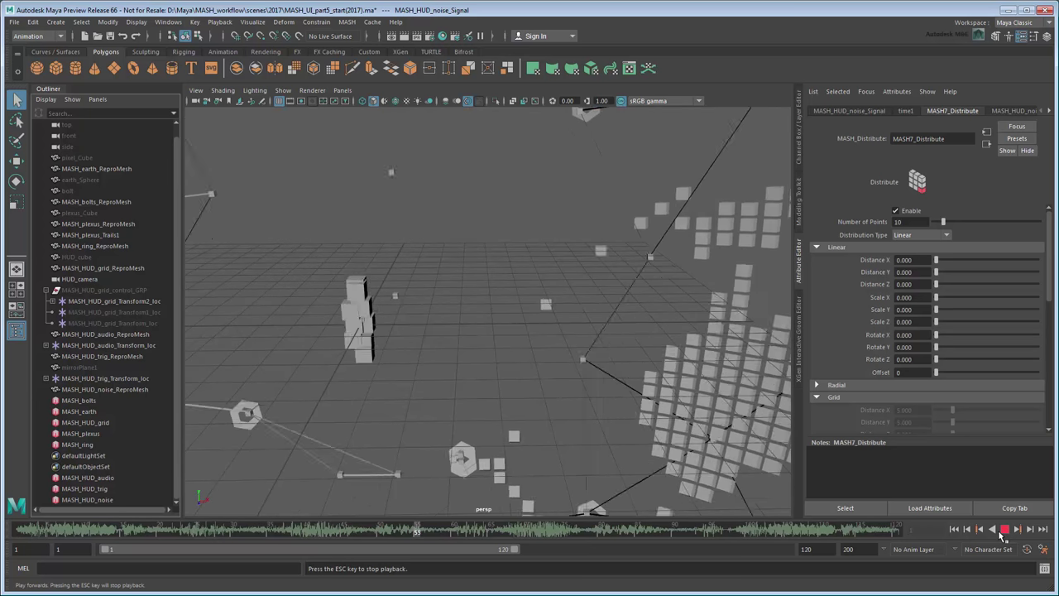
pyautogui.click(1001, 530)
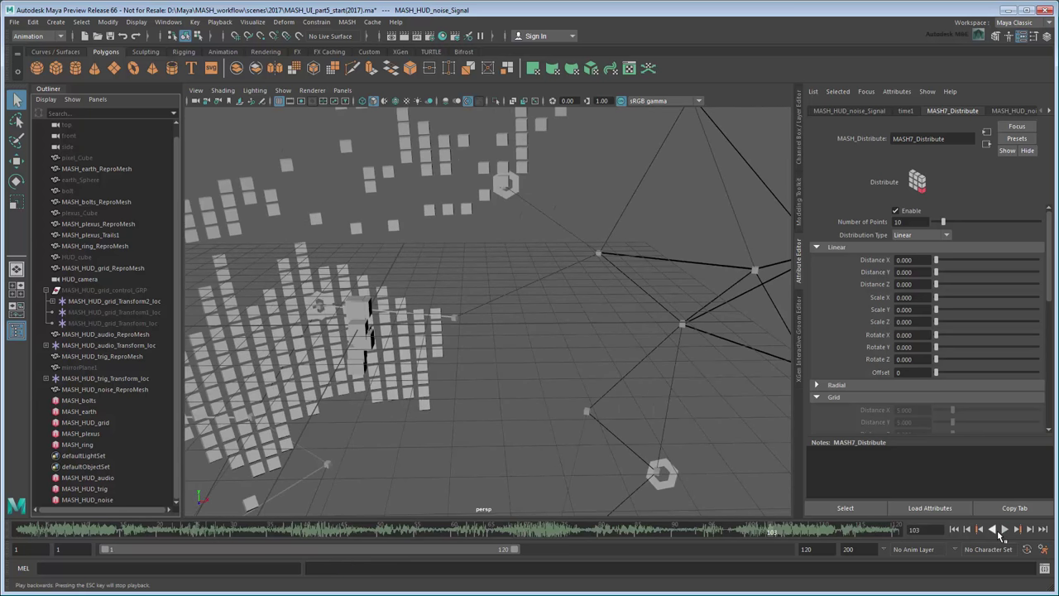
pyautogui.click(956, 530)
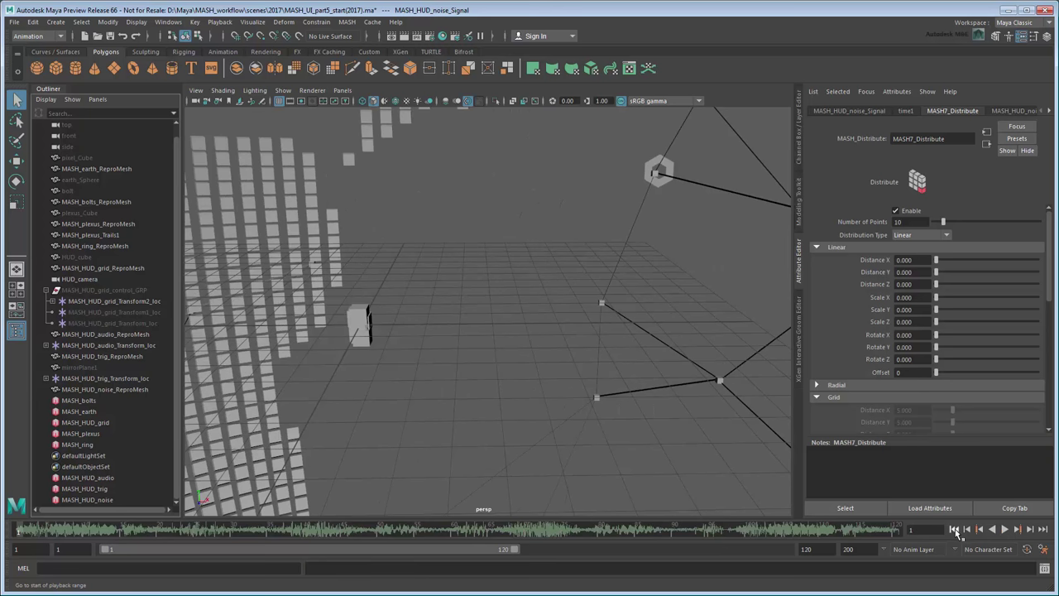
# - Set the noise Signal to Looping Noise with Position X 3 and Y 3
pyautogui.click(880, 112)
pyautogui.click(956, 221)
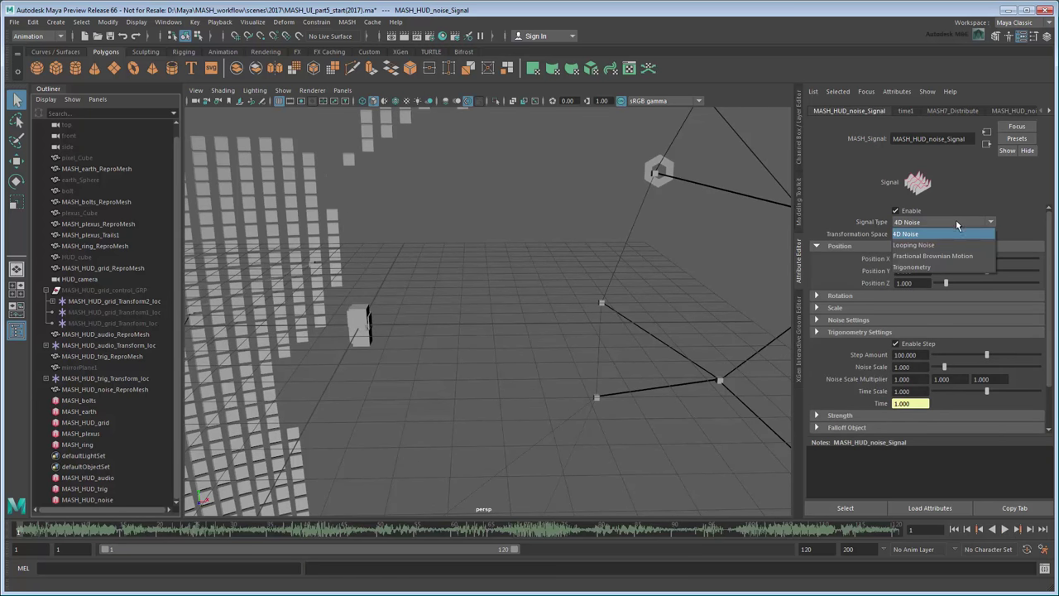
pyautogui.click(956, 245)
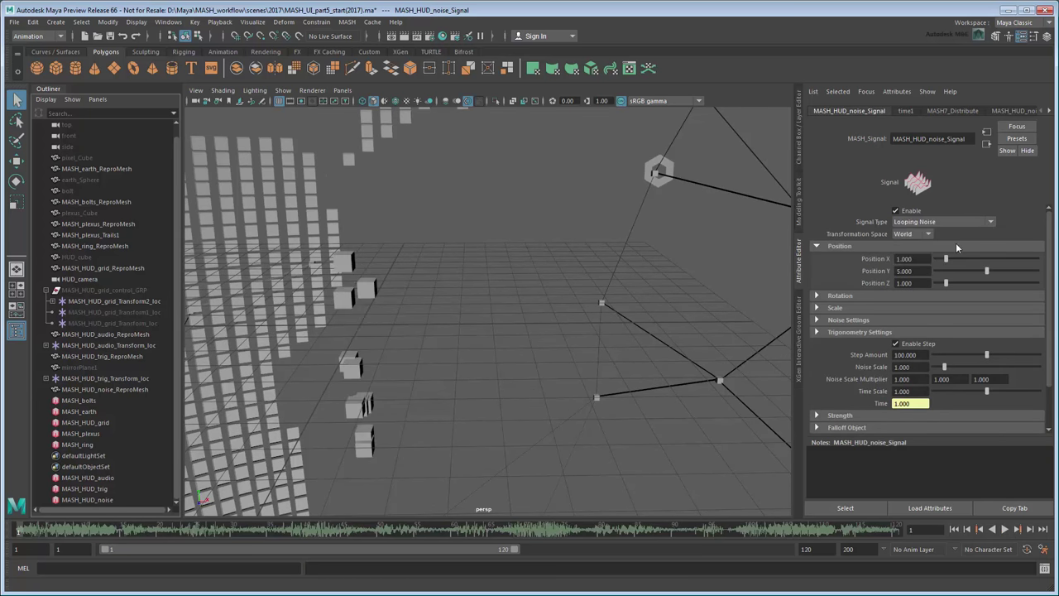
pyautogui.click(910, 258)
pyautogui.write('3')
pyautogui.press('Tab')
pyautogui.write('3')
pyautogui.press('Tab')
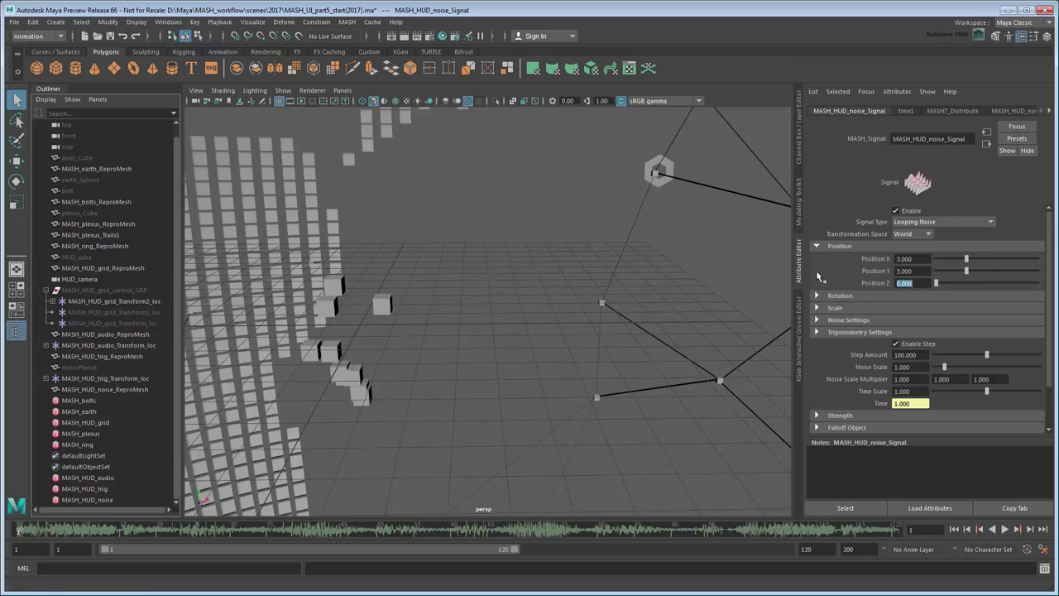
# - Set Position Z 0, Octaves 6, Persistence 10, Time Scale 0.5, and preview
pyautogui.click(847, 320)
pyautogui.press('Tab')
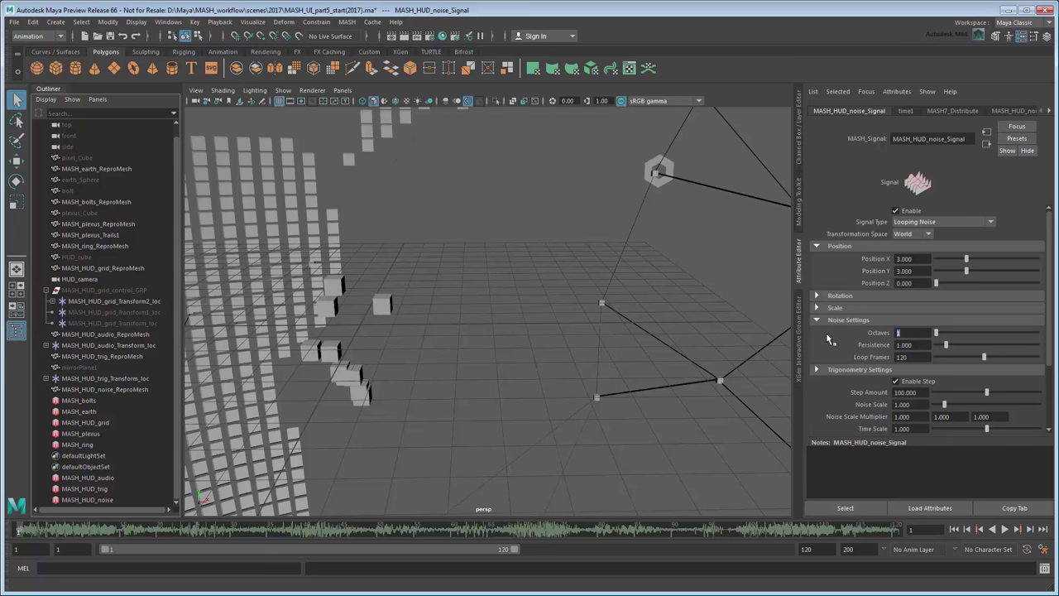
pyautogui.write('6')
pyautogui.press('Tab')
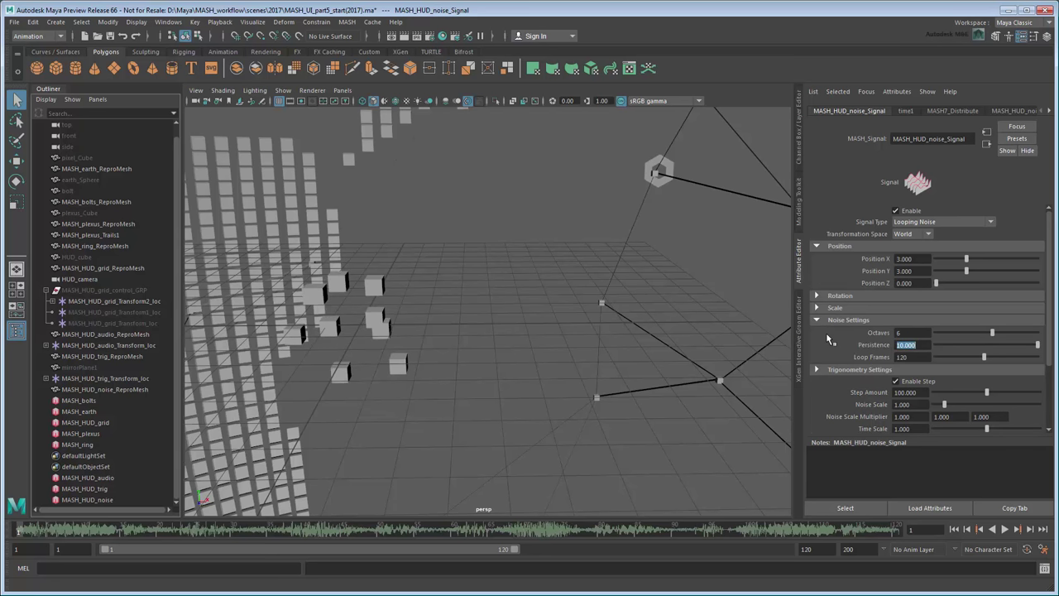
pyautogui.click(911, 429)
pyautogui.write('0.5')
pyautogui.press('Return')
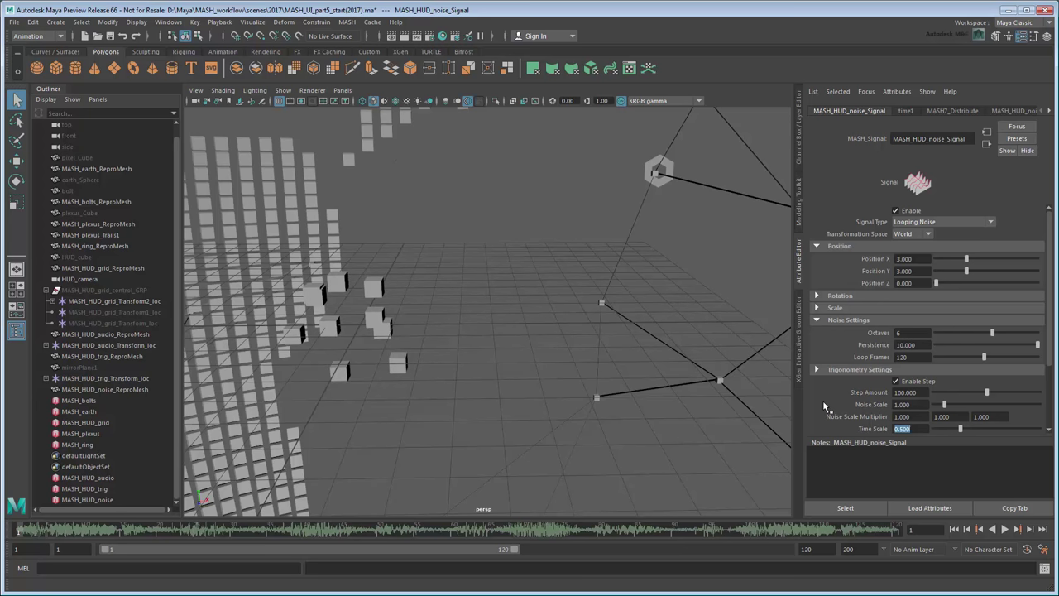
pyautogui.keyDown('alt'); pyautogui.moveTo(534, 417); pyautogui.dragTo(617, 374); pyautogui.keyUp('alt')
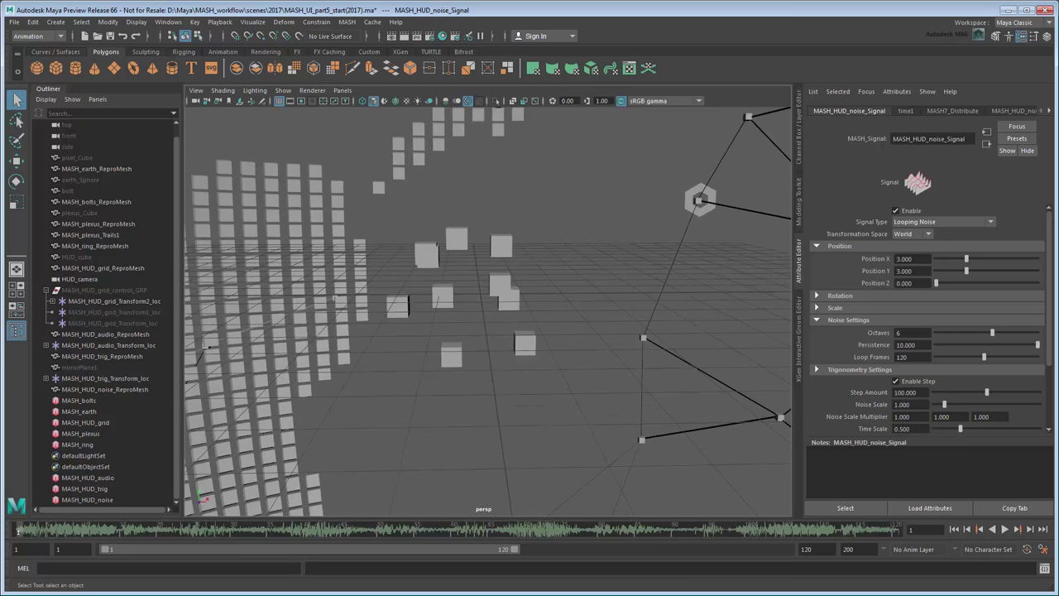
pyautogui.click(1005, 529)
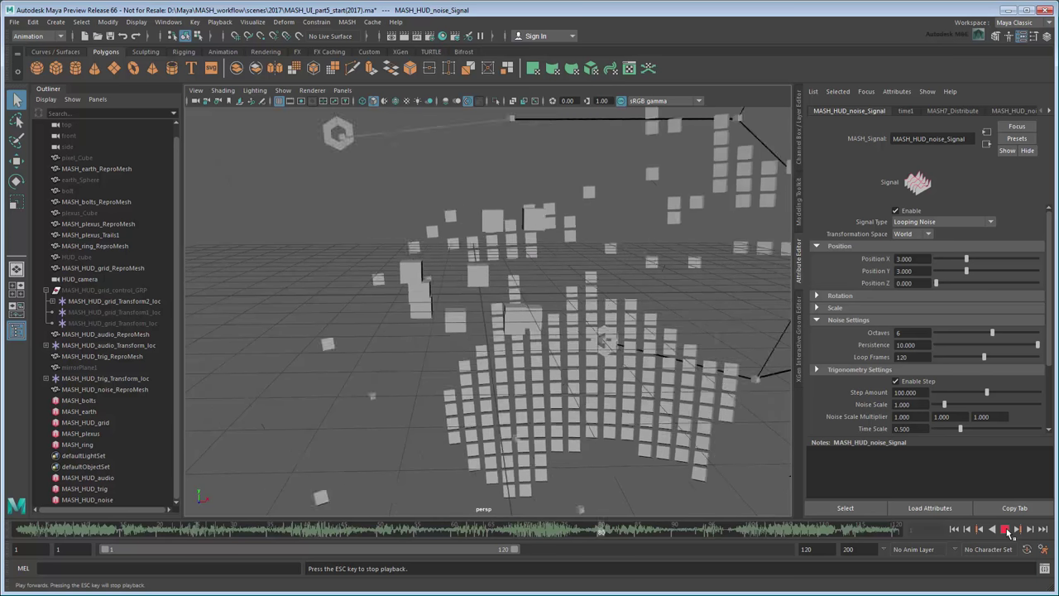
# - Stop the noise preview and bring up the MASH_HUD_noise network settings
pyautogui.click(1006, 531)
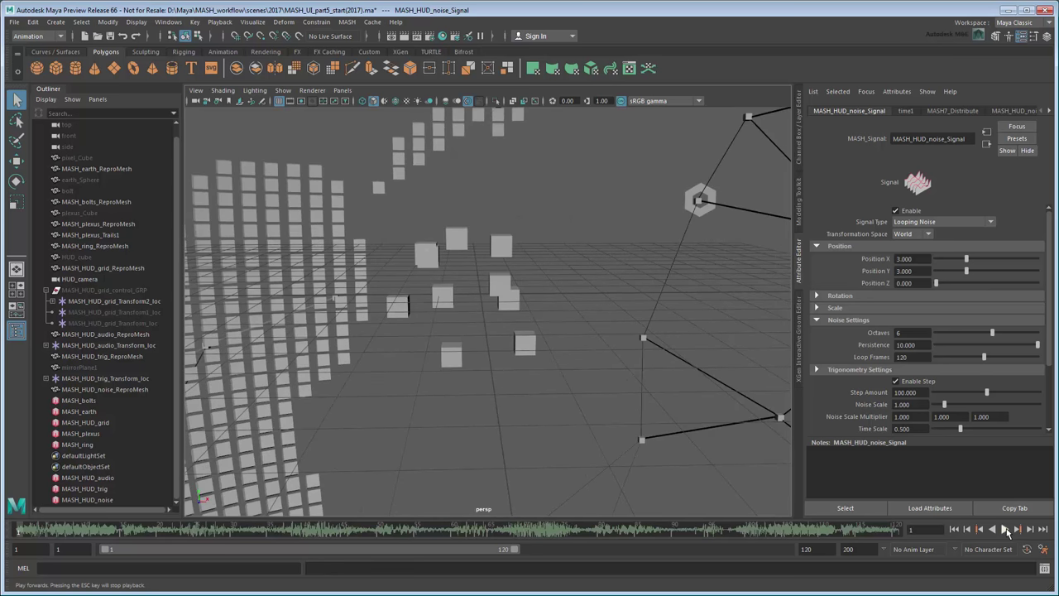
pyautogui.click(1029, 113)
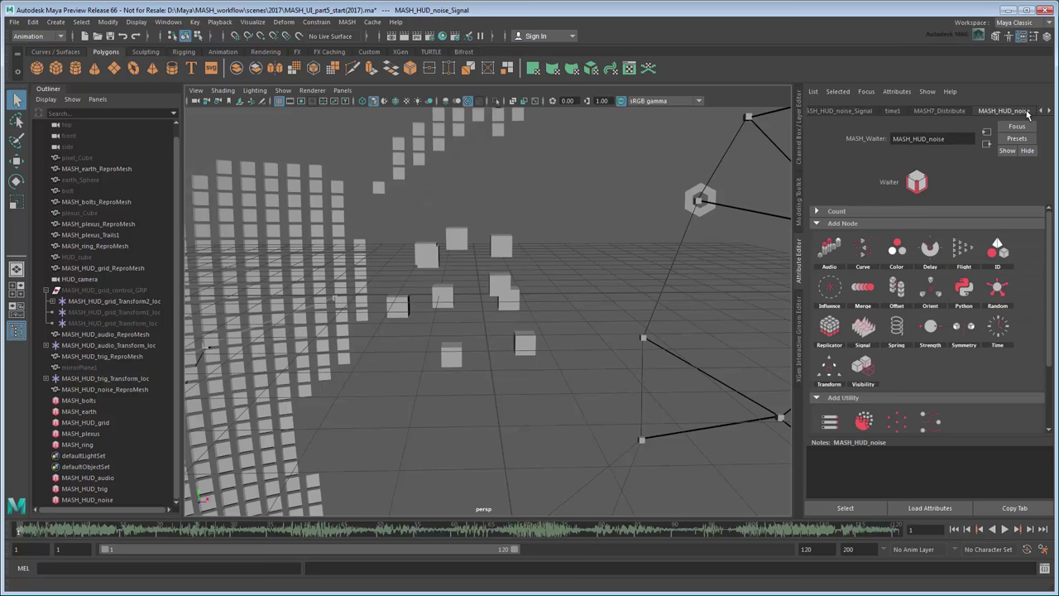
# - Add a Python node rounding outPosition x, y, z to whole numbers, run it, and preview
pyautogui.click(965, 288)
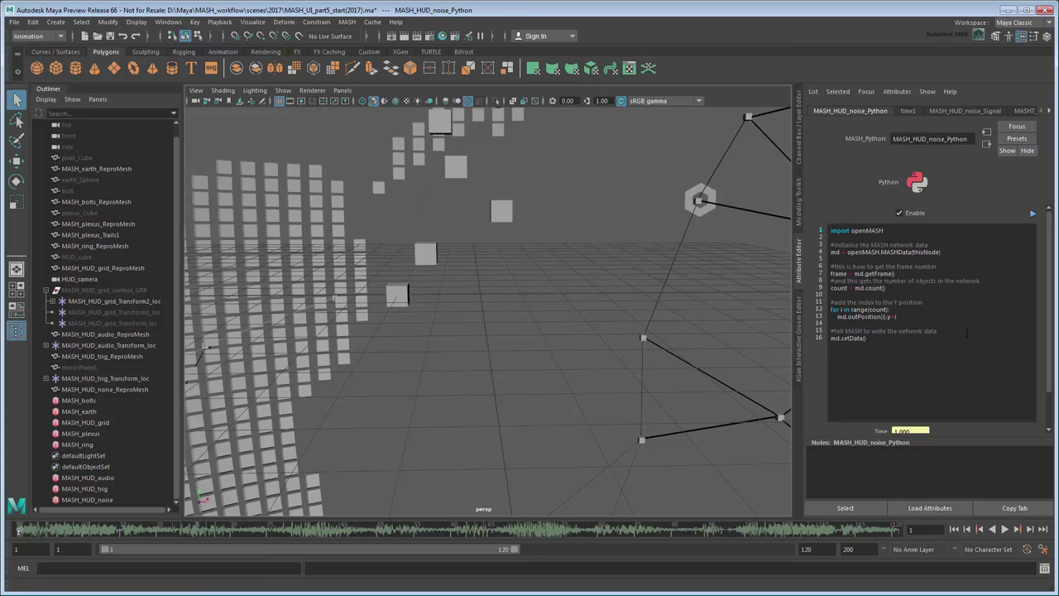
pyautogui.click(935, 318)
pyautogui.press('BackSpace')
pyautogui.press('BackSpace')
pyautogui.press('BackSpace')
pyautogui.press('BackSpace')
pyautogui.press('BackSpace')
pyautogui.write('x,0')
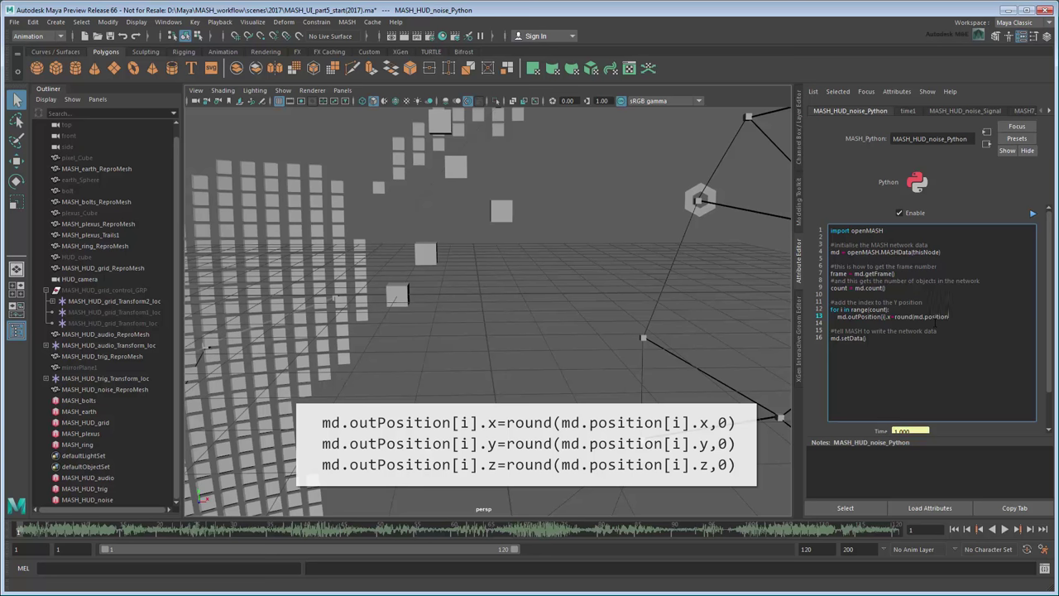
pyautogui.write(')')
pyautogui.press('Return')
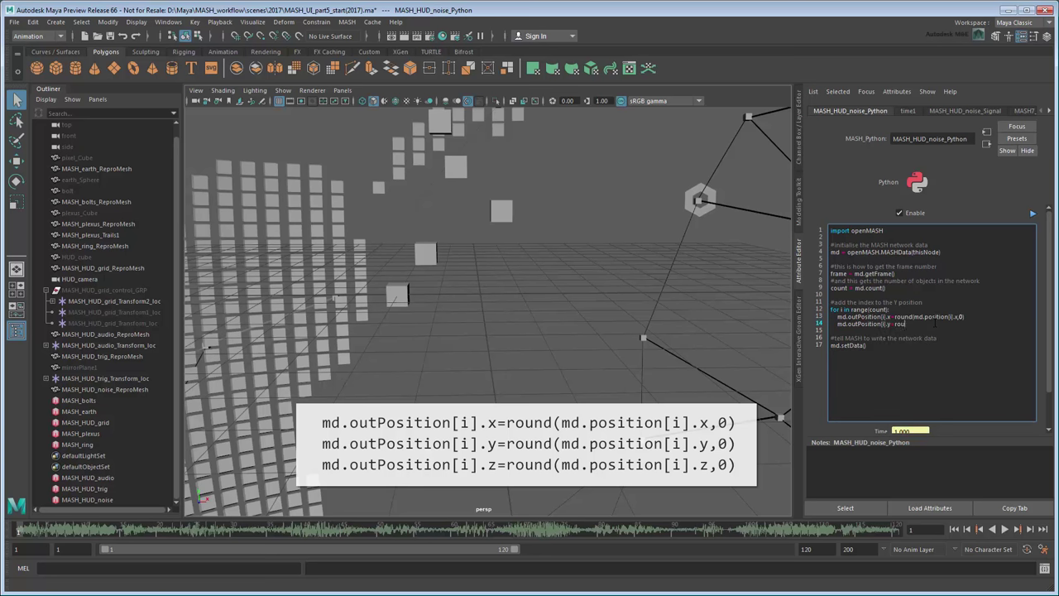
pyautogui.write('md.outPosition[i].y = round(md.position[i].y,0)')
pyautogui.press('Return')
pyautogui.write('md.outPositio')
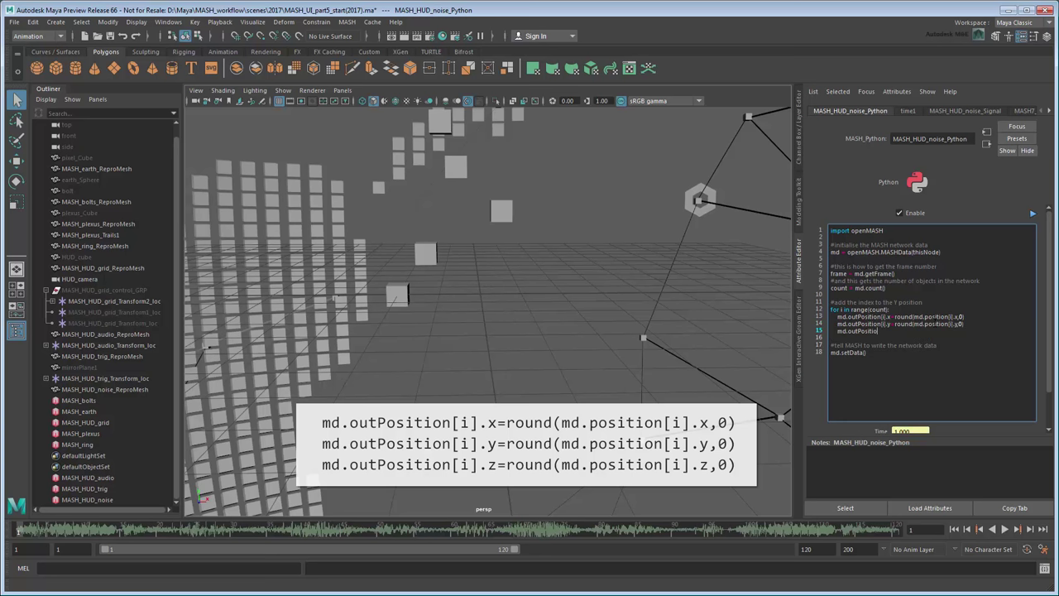
pyautogui.write('n[i].z = round(md.position[i].z,0')
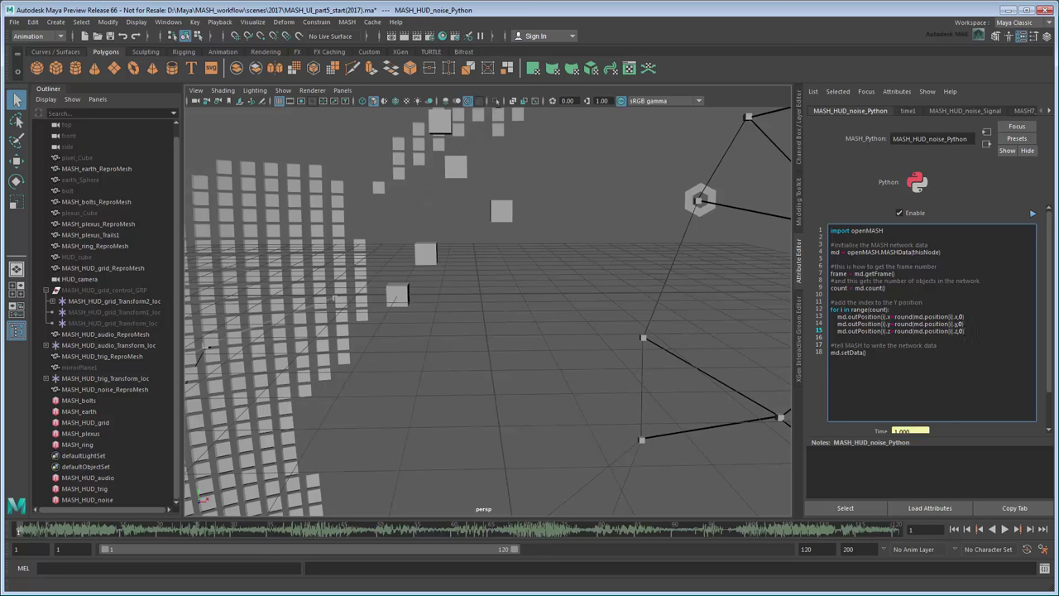
pyautogui.click(1033, 216)
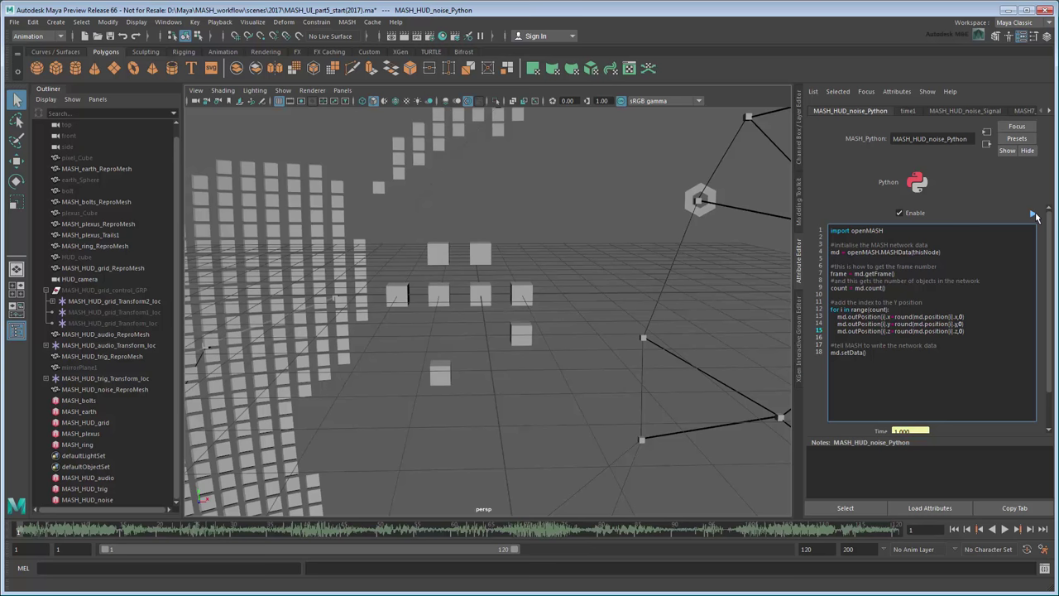
pyautogui.click(1016, 530)
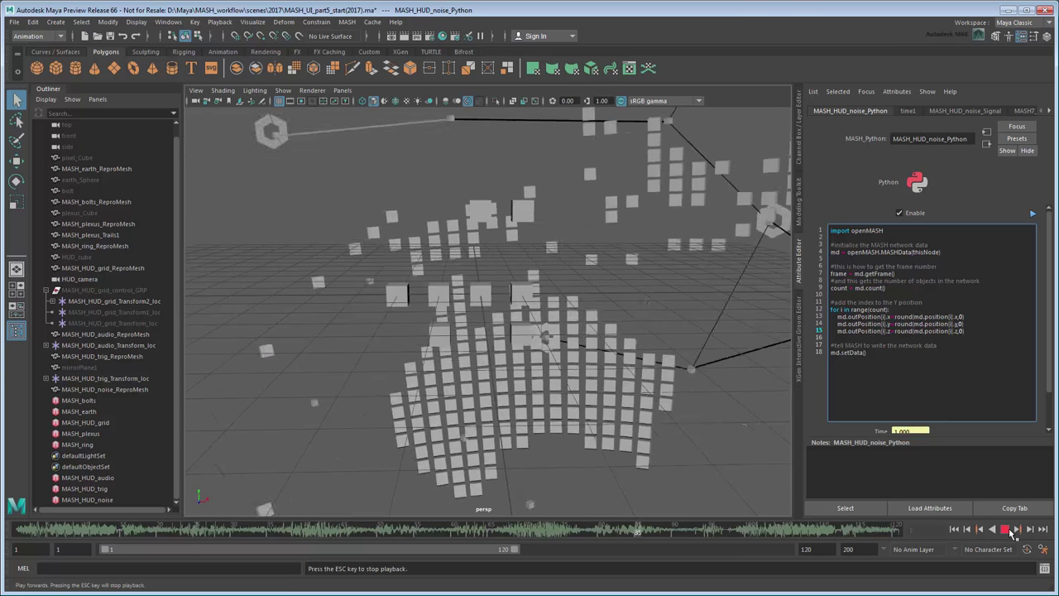
# - Add a Transform node to MASH_HUD_noise with a new controller locator
pyautogui.click(1009, 529)
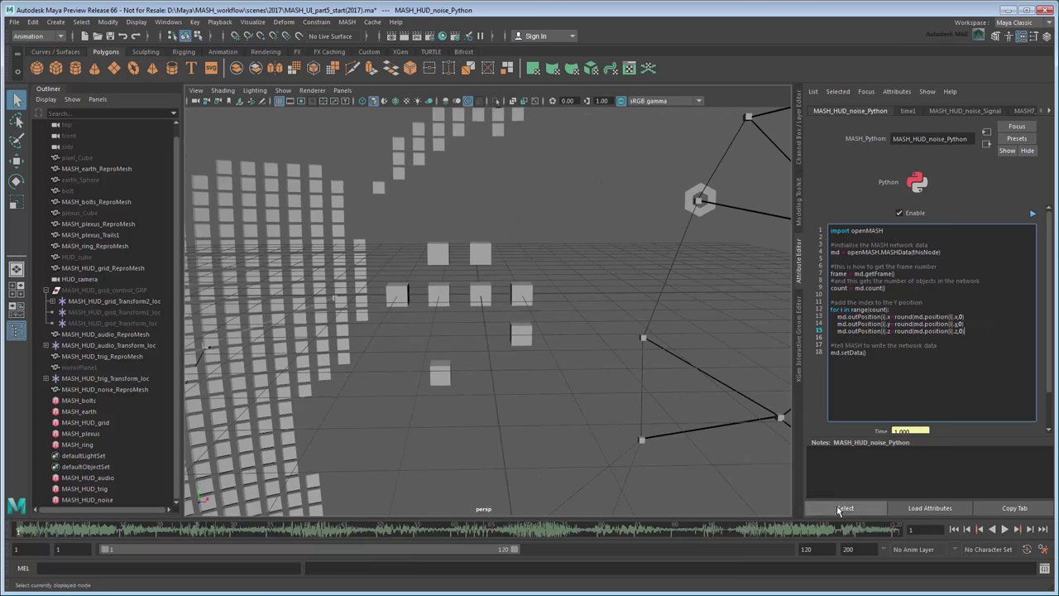
pyautogui.click(120, 500)
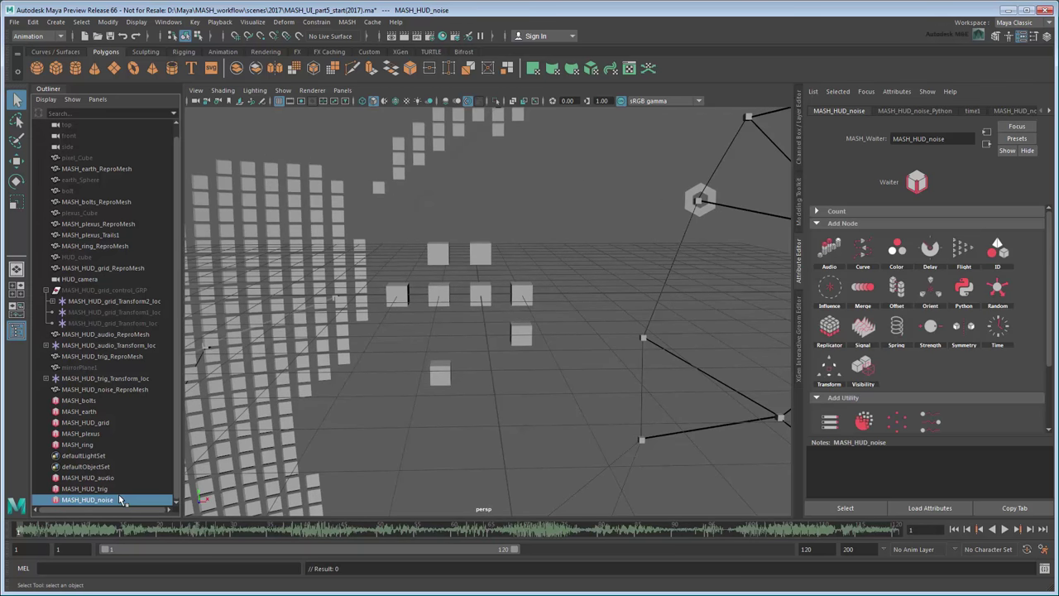
pyautogui.click(829, 368)
pyautogui.rightClick(951, 272)
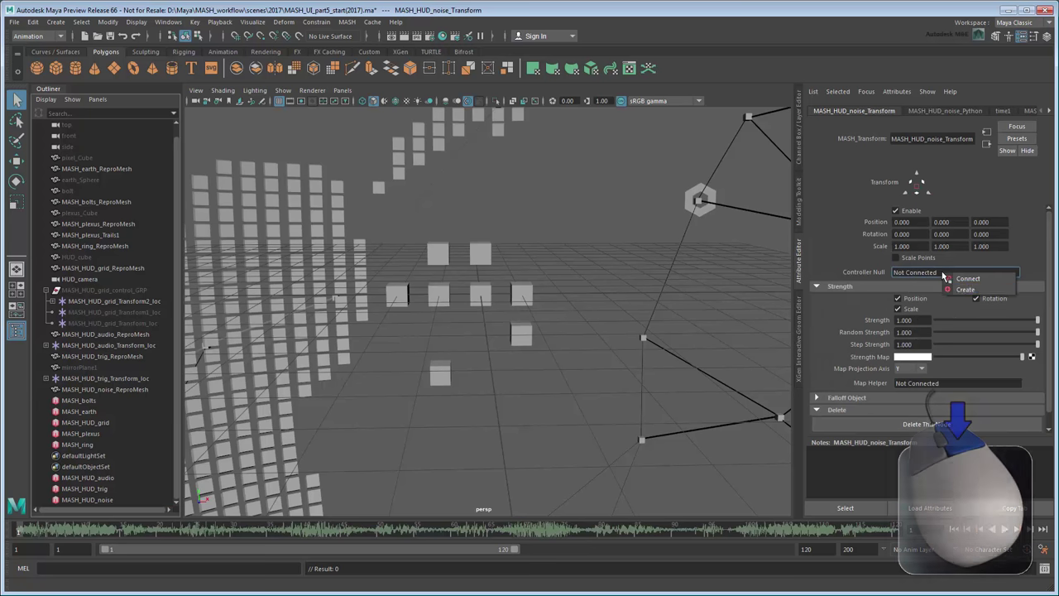
pyautogui.click(965, 289)
# - View through HUD_camera and add the trig locator to the selection
pyautogui.click(342, 90)
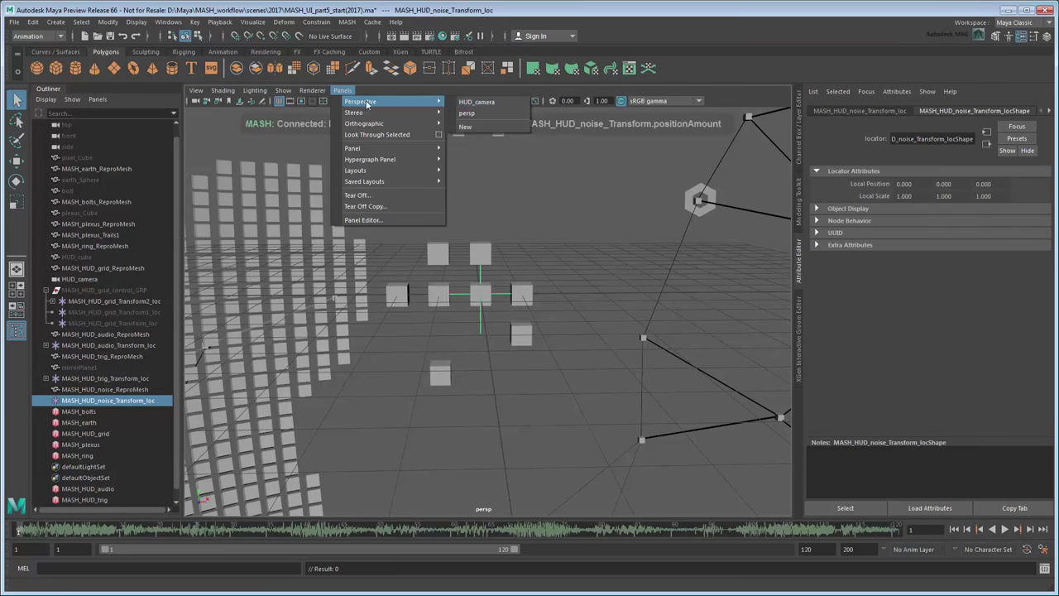
pyautogui.moveTo(377, 103)
pyautogui.click(507, 101)
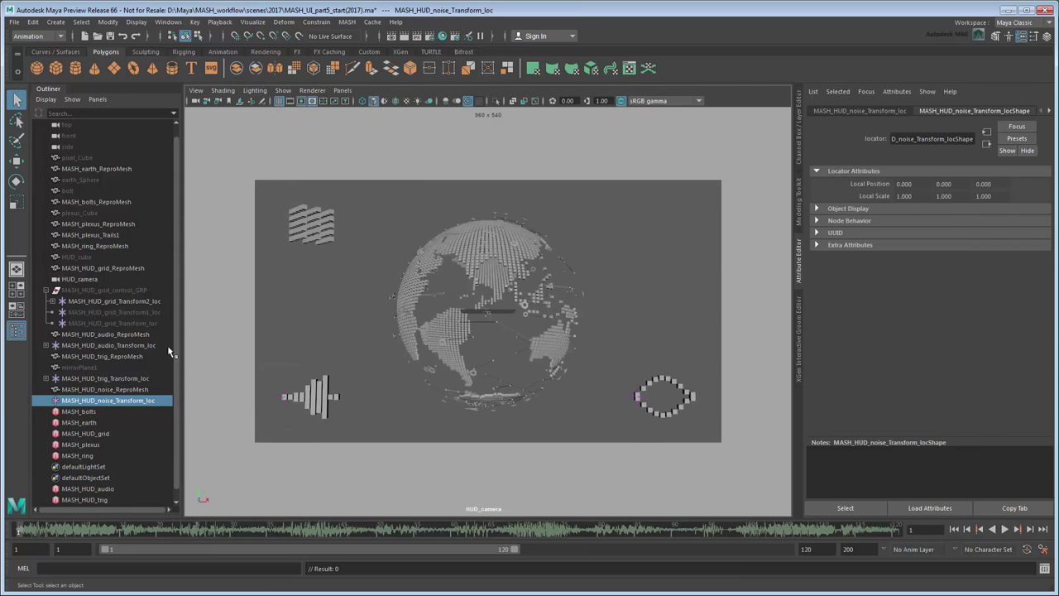
pyautogui.keyDown('ctrl'); pyautogui.click(143, 378); pyautogui.keyUp('ctrl')
# - Match the noise locator to the trig locator, then move the noise cubes to the view's upper right
pyautogui.click(105, 22)
pyautogui.moveTo(199, 75)
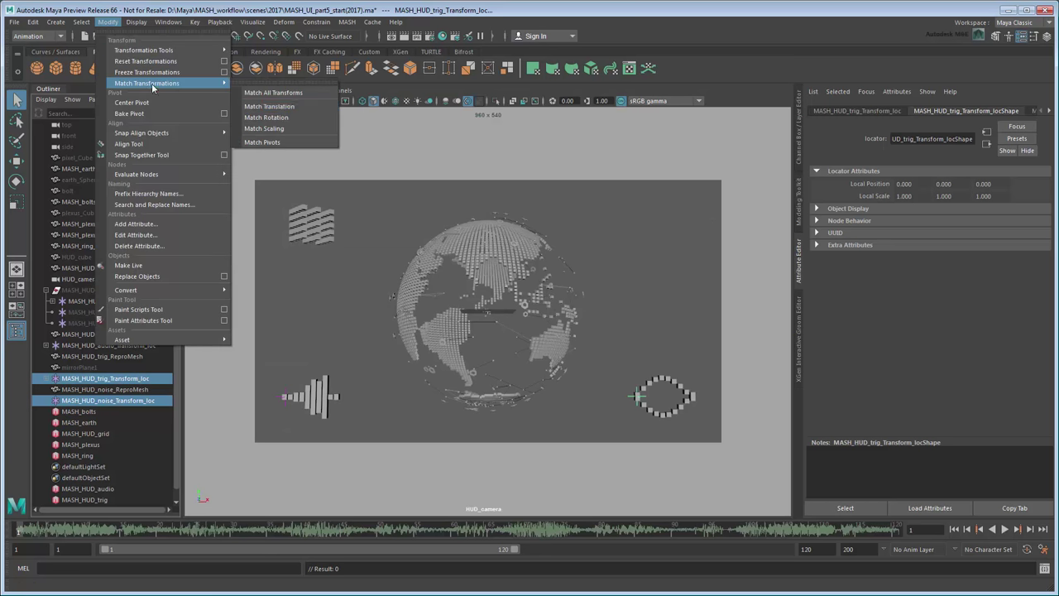
pyautogui.click(294, 107)
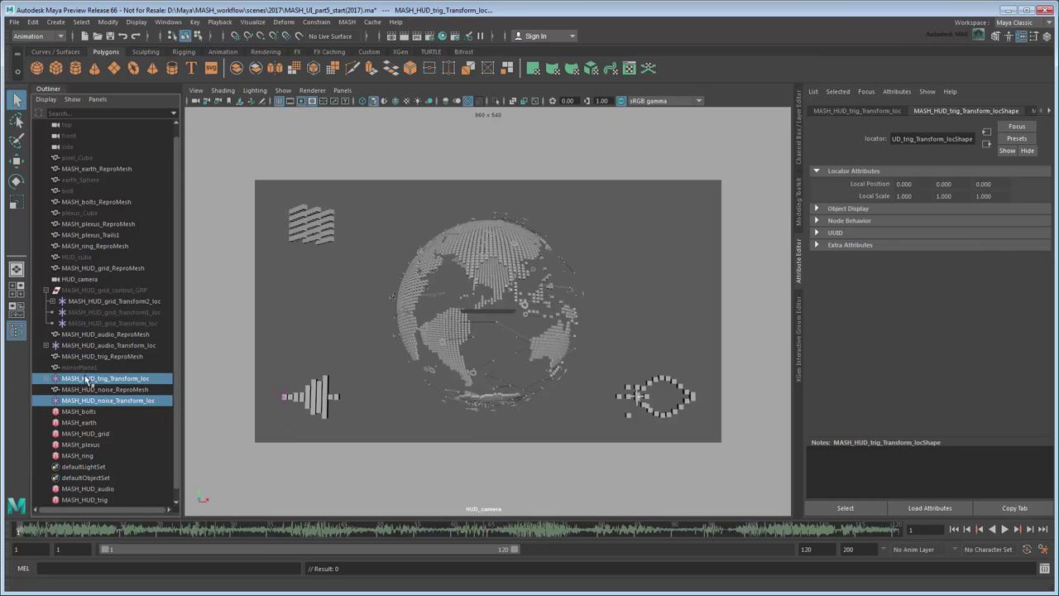
pyautogui.click(89, 401)
pyautogui.press('w')
pyautogui.moveTo(639, 346); pyautogui.dragTo(652, 175)
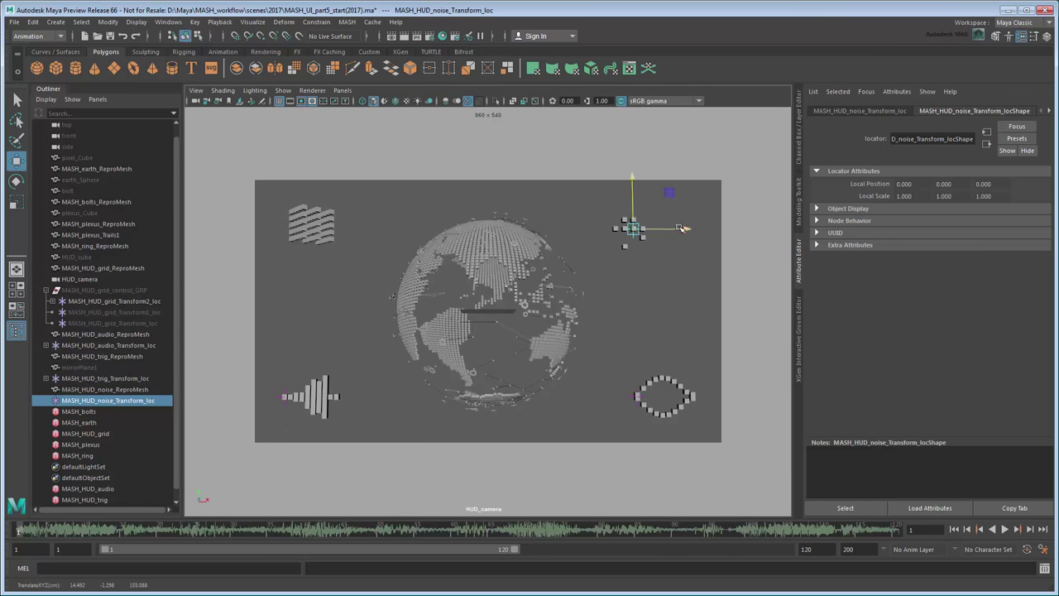
pyautogui.moveTo(674, 226); pyautogui.dragTo(704, 226)
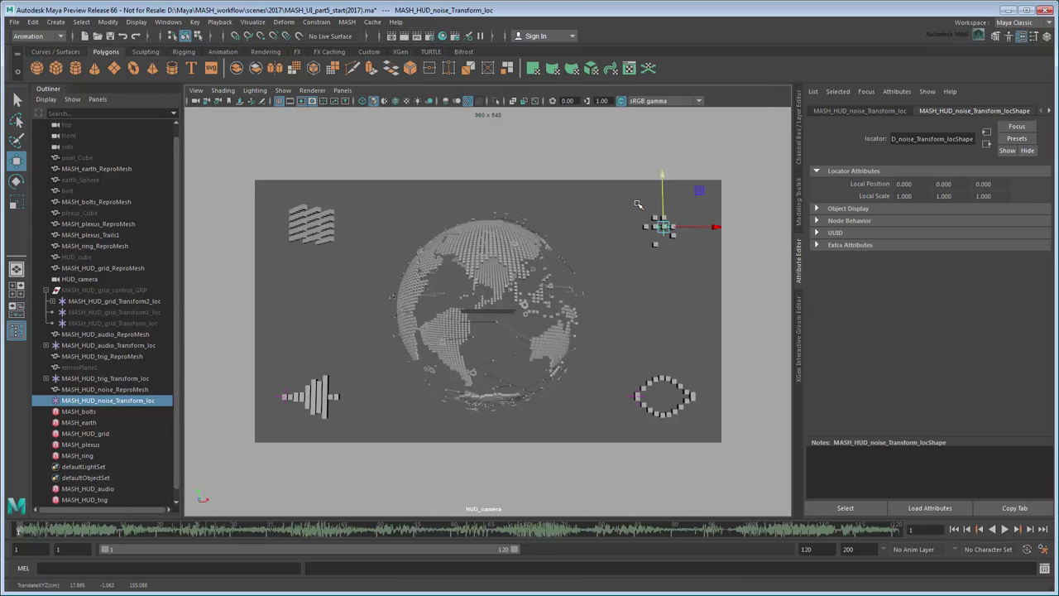
# - Parent-constrain the noise locator to HUD_camera, deselect, and play back the animation
pyautogui.click(79, 279)
pyautogui.keyDown('ctrl'); pyautogui.click(99, 402); pyautogui.keyUp('ctrl')
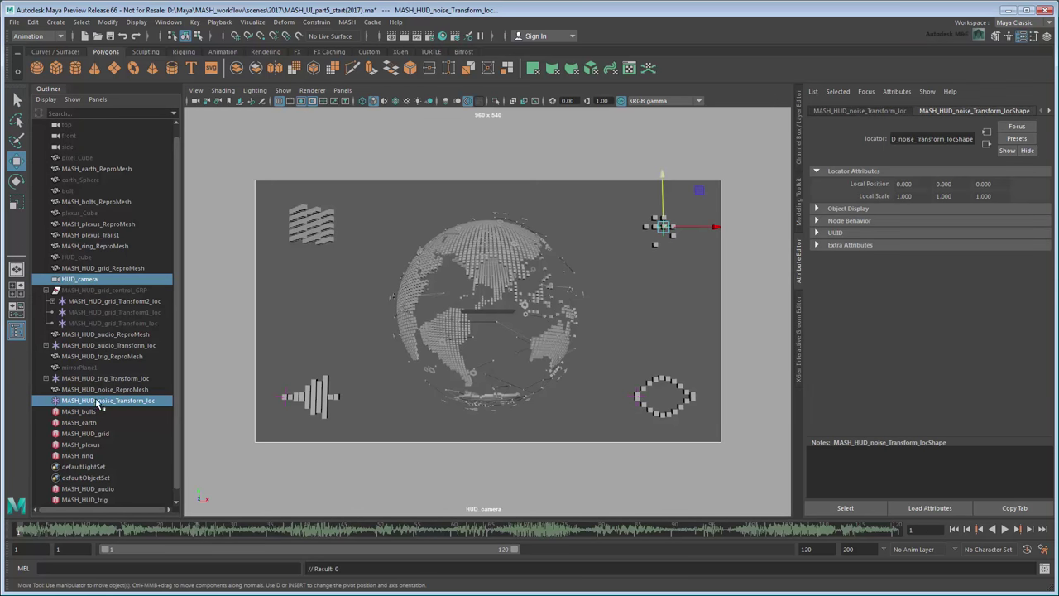
pyautogui.click(316, 22)
pyautogui.click(348, 50)
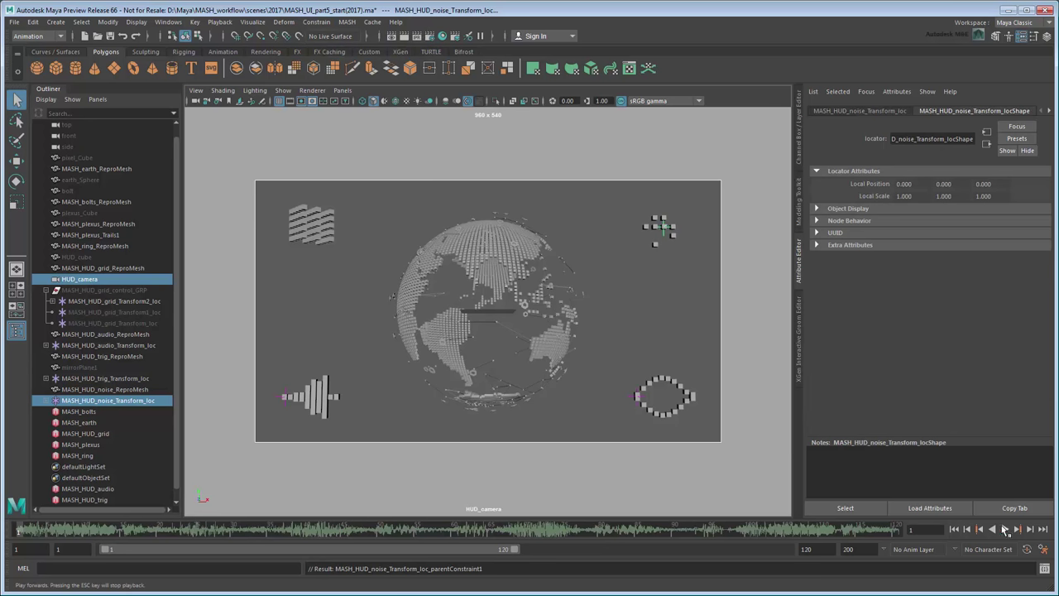
pyautogui.click(422, 118)
pyautogui.click(1005, 530)
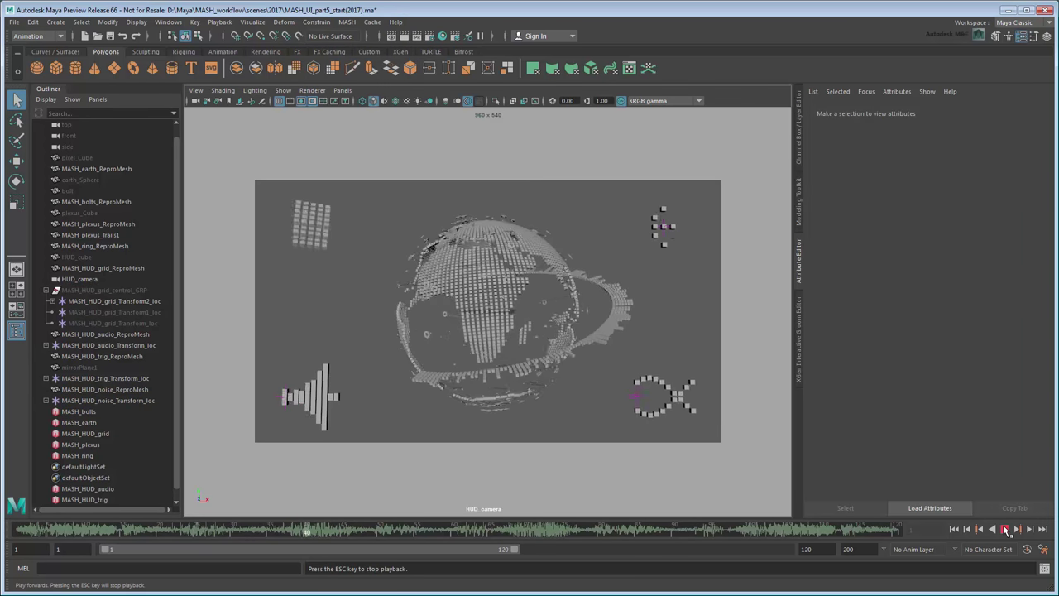